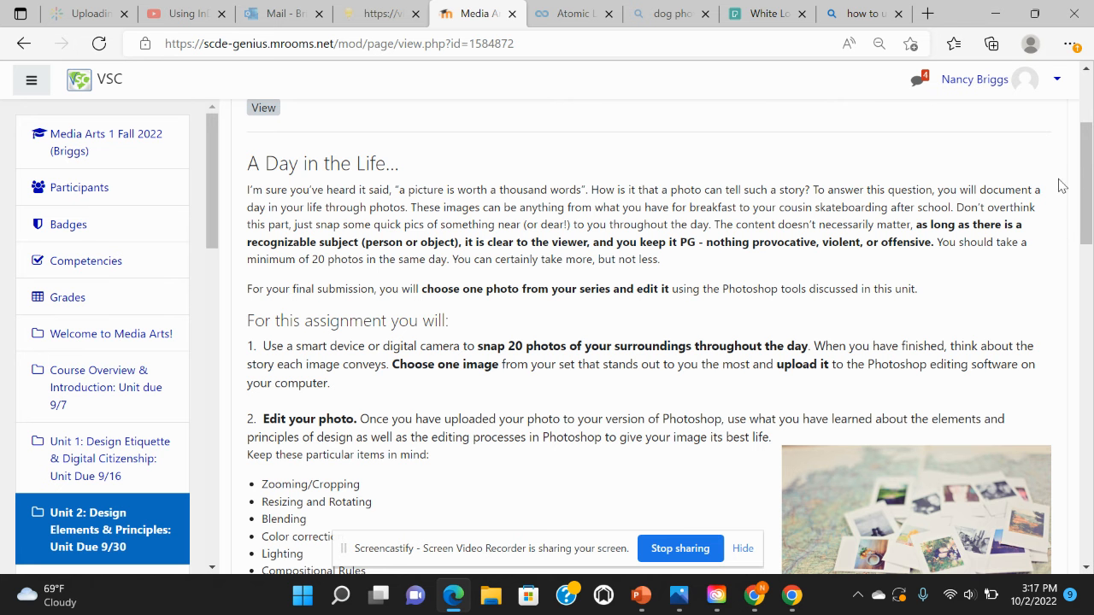
- Read through the A Day in the Life assignment instructions and the Unit 2 Final Project Marking Guide to the end of the page
{"action": "left_click_drag", "start_coordinate": [1088, 165], "coordinate": [1092, 215]}
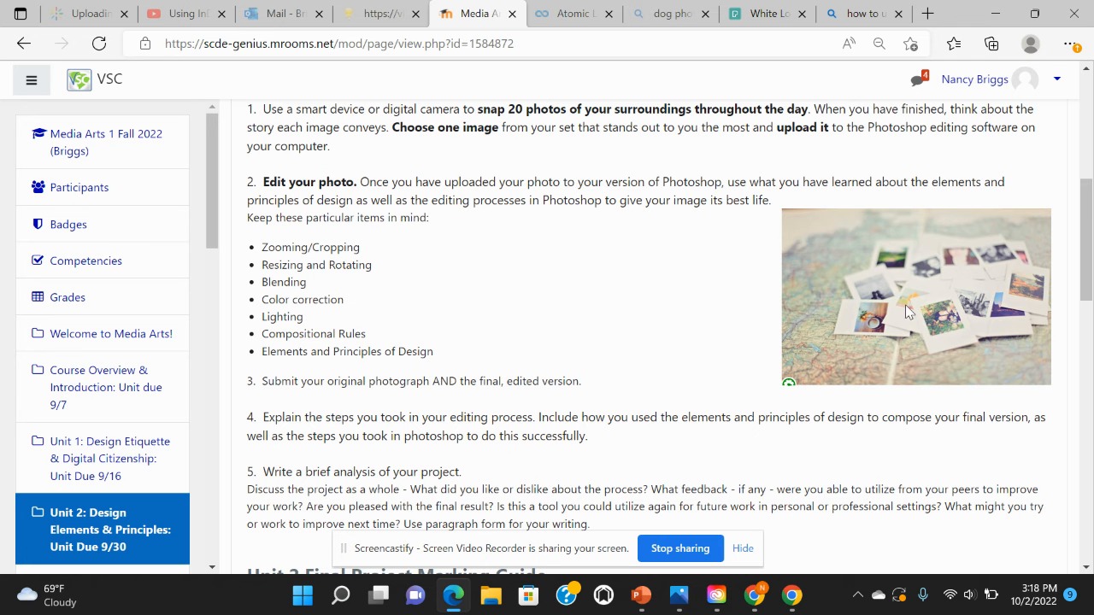
{"action": "left_click", "coordinate": [1088, 215]}
{"action": "left_click_drag", "start_coordinate": [1088, 216], "coordinate": [1086, 317]}
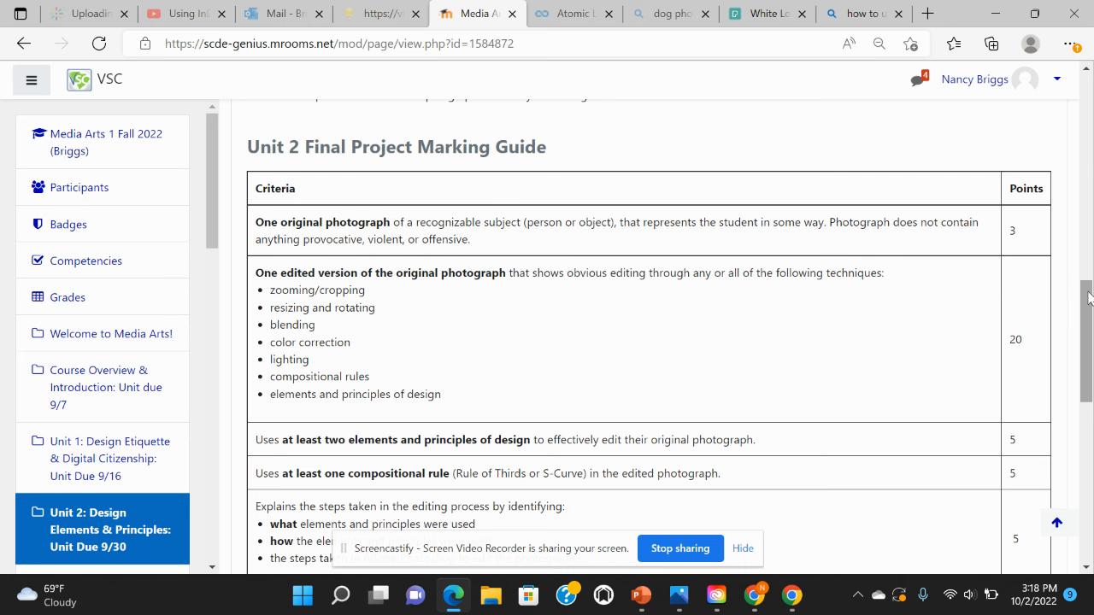
{"action": "left_click_drag", "start_coordinate": [1089, 297], "coordinate": [1089, 405]}
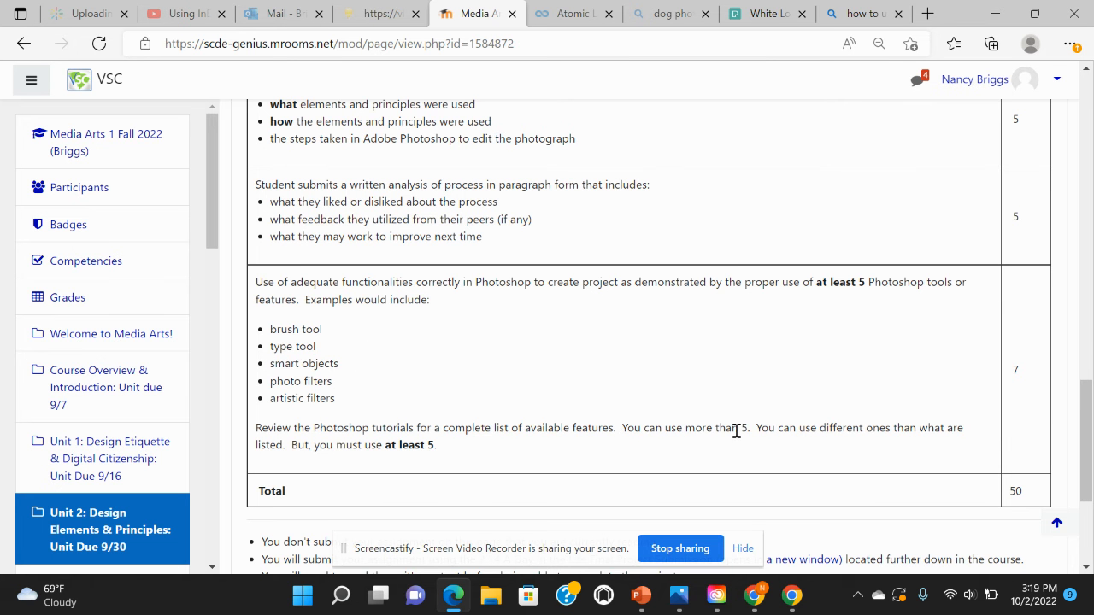
{"action": "left_click_drag", "start_coordinate": [1088, 411], "coordinate": [1090, 473]}
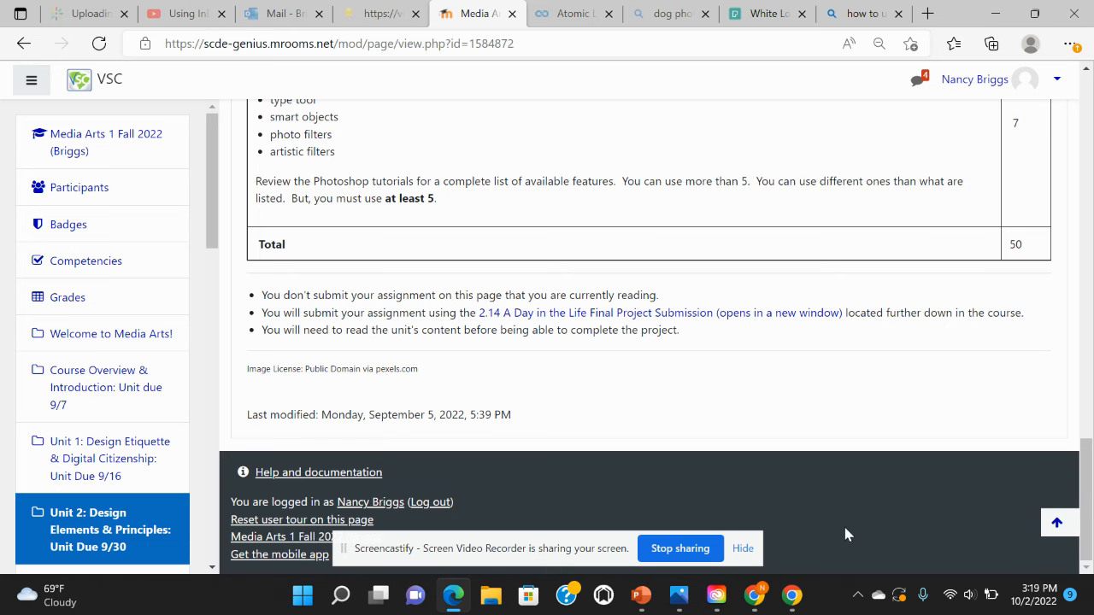
- Launch Photoshop from Creative Cloud and create a new document with the Default Photoshop Size preset, 7 x 5 in at 300 ppi
{"action": "left_click", "coordinate": [716, 596]}
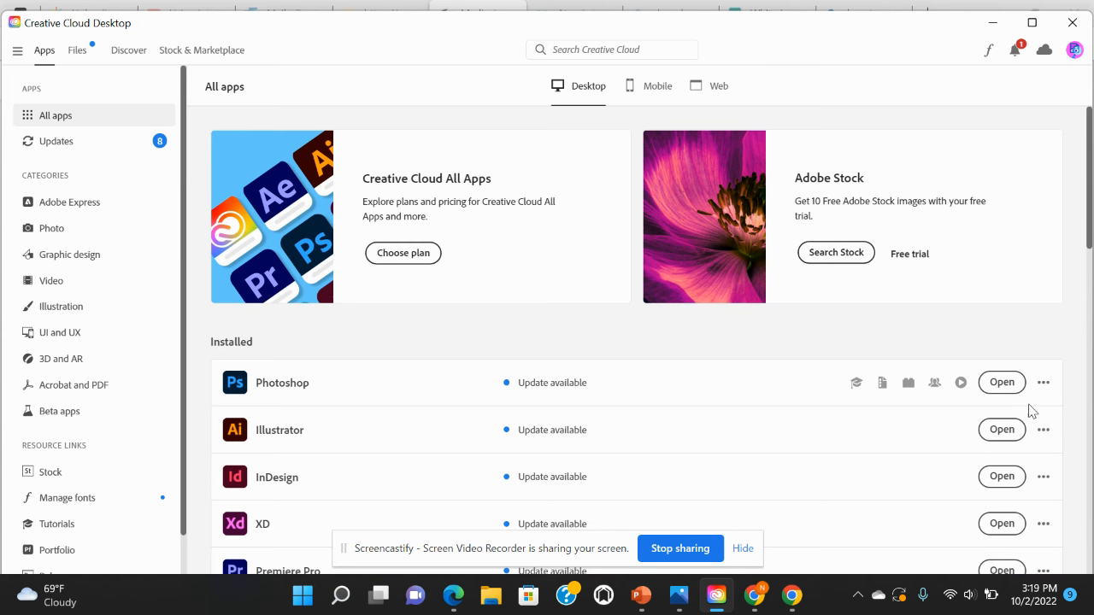
{"action": "left_click", "coordinate": [1000, 383]}
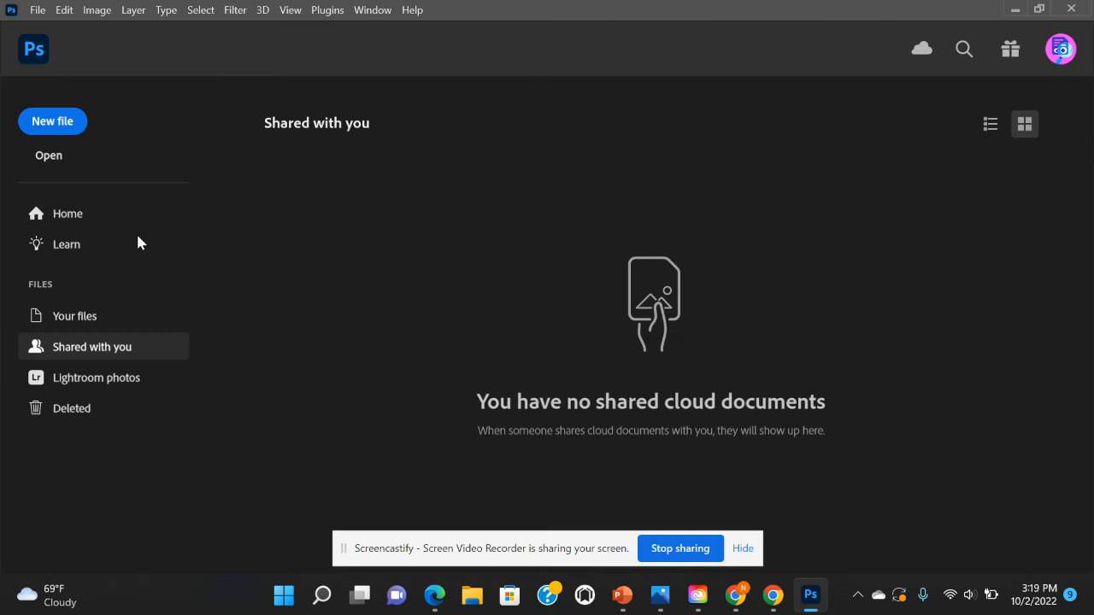
{"action": "left_click", "coordinate": [66, 127]}
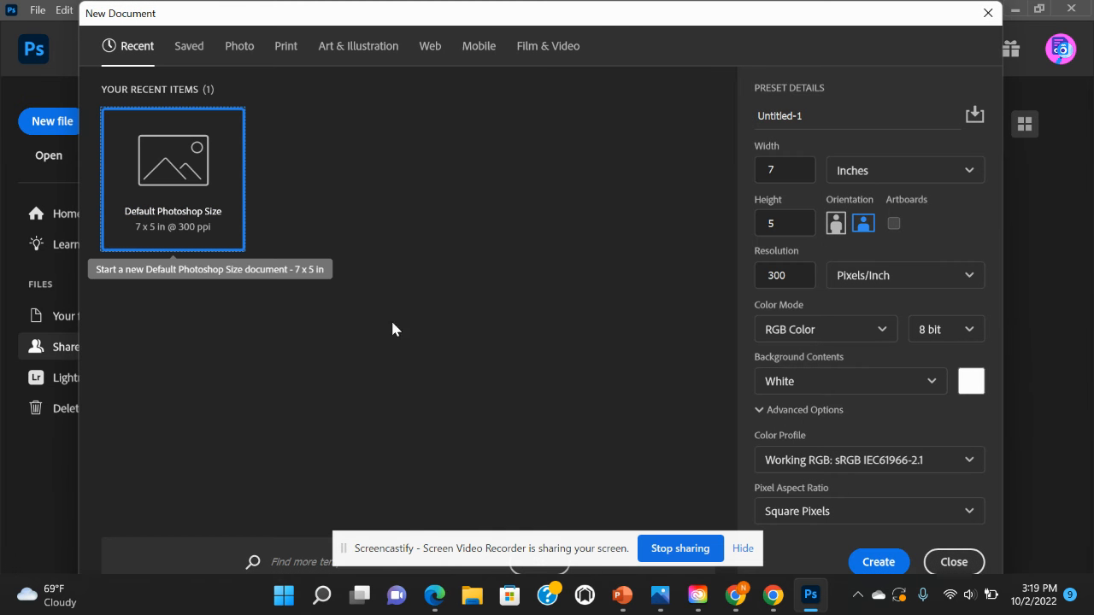
{"action": "left_click", "coordinate": [743, 547]}
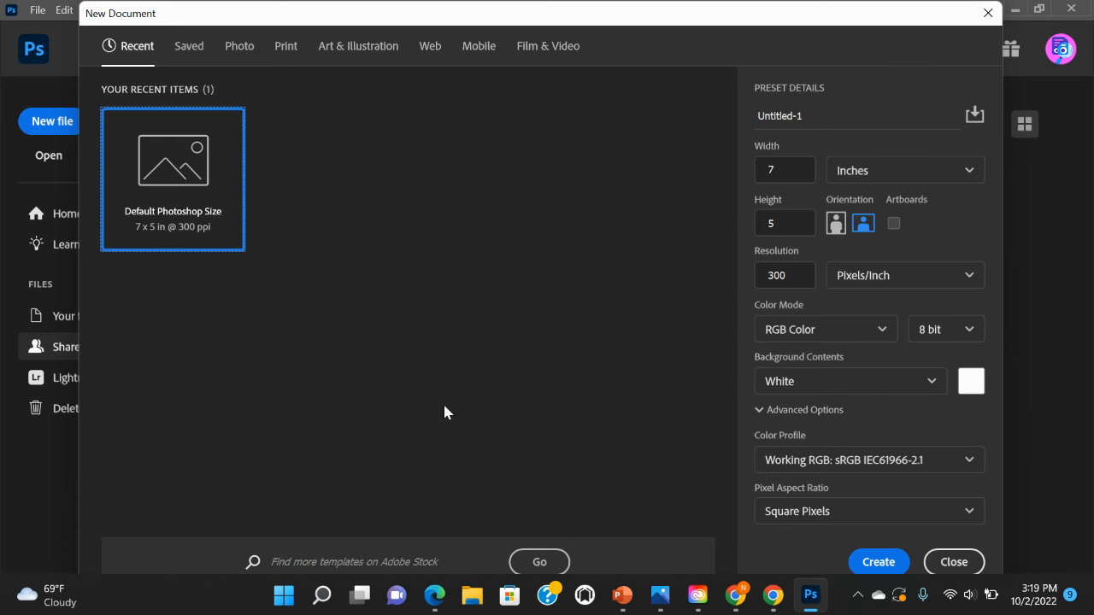
{"action": "double_click", "coordinate": [182, 190]}
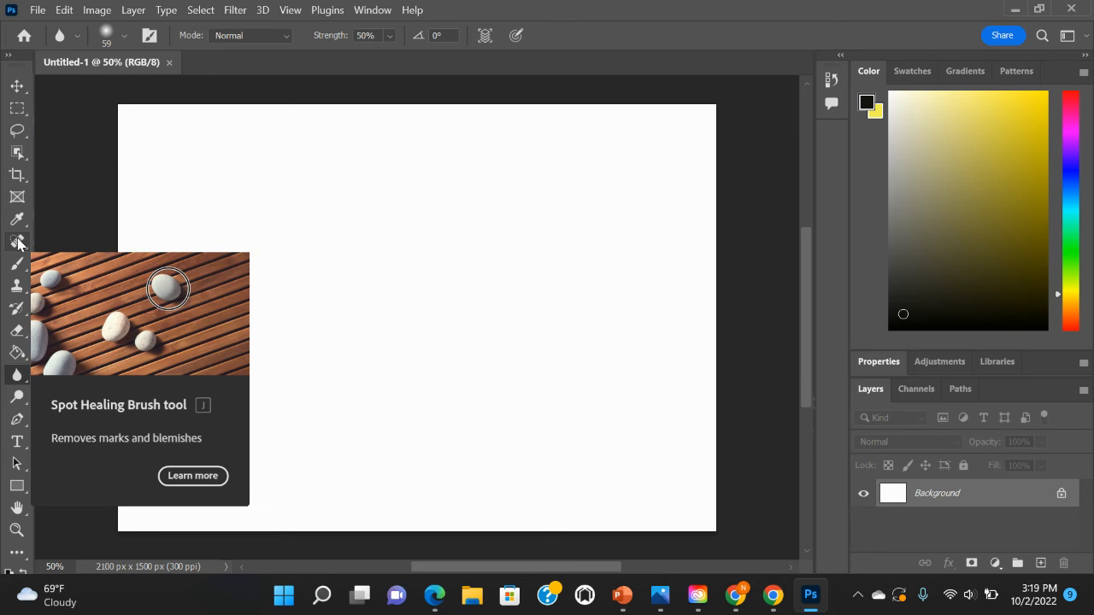
- Place the image pexels-pixabay-33053 (1) from the Downloads folder as a linked file in the new document
{"action": "left_click", "coordinate": [37, 12]}
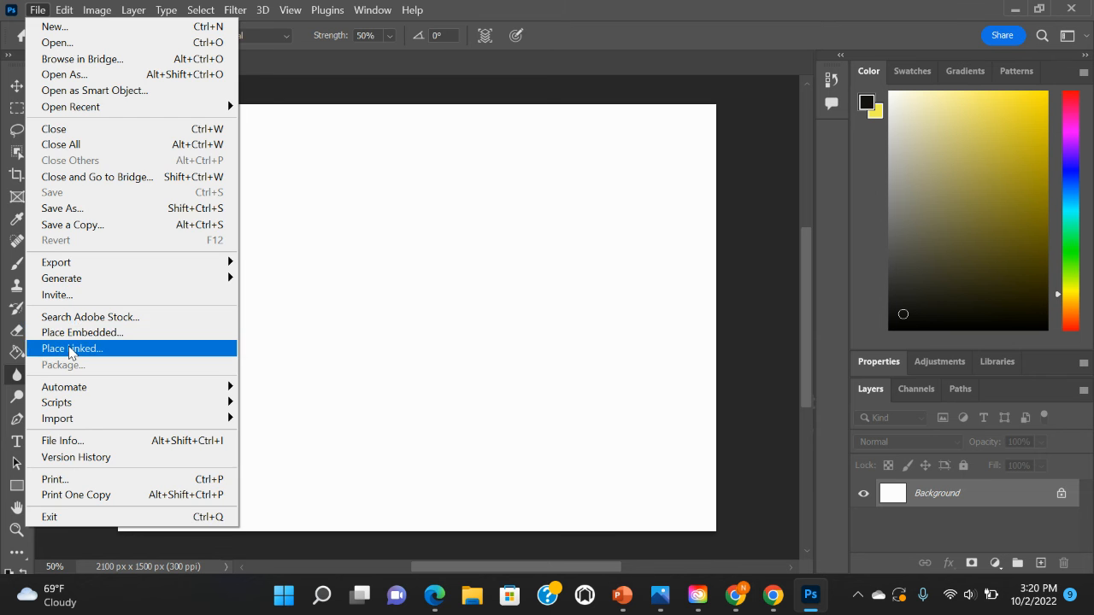
{"action": "left_click", "coordinate": [70, 348]}
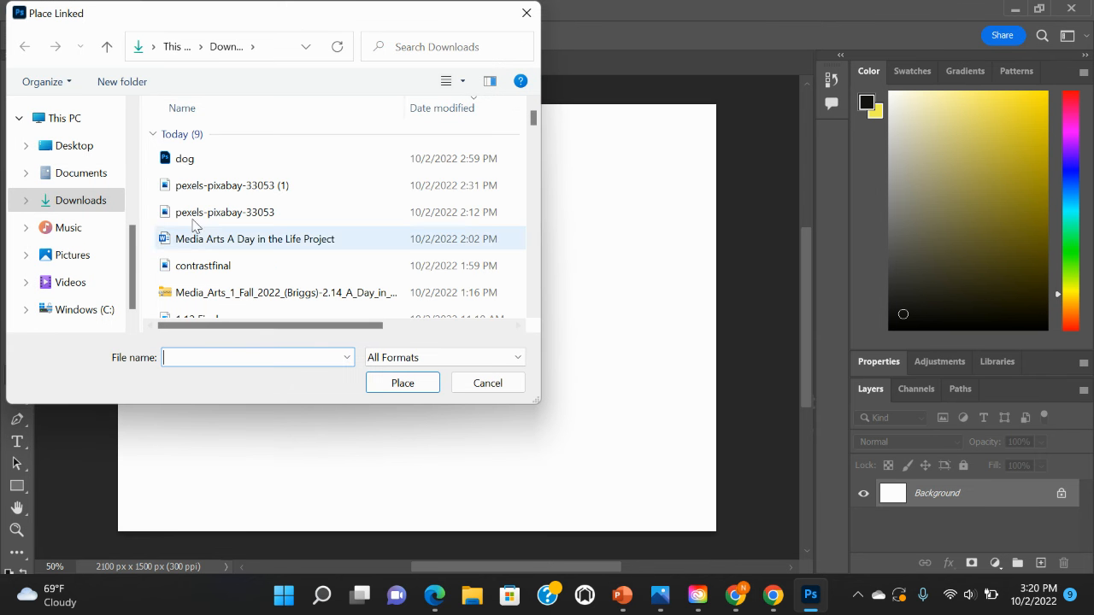
{"action": "left_click", "coordinate": [226, 190]}
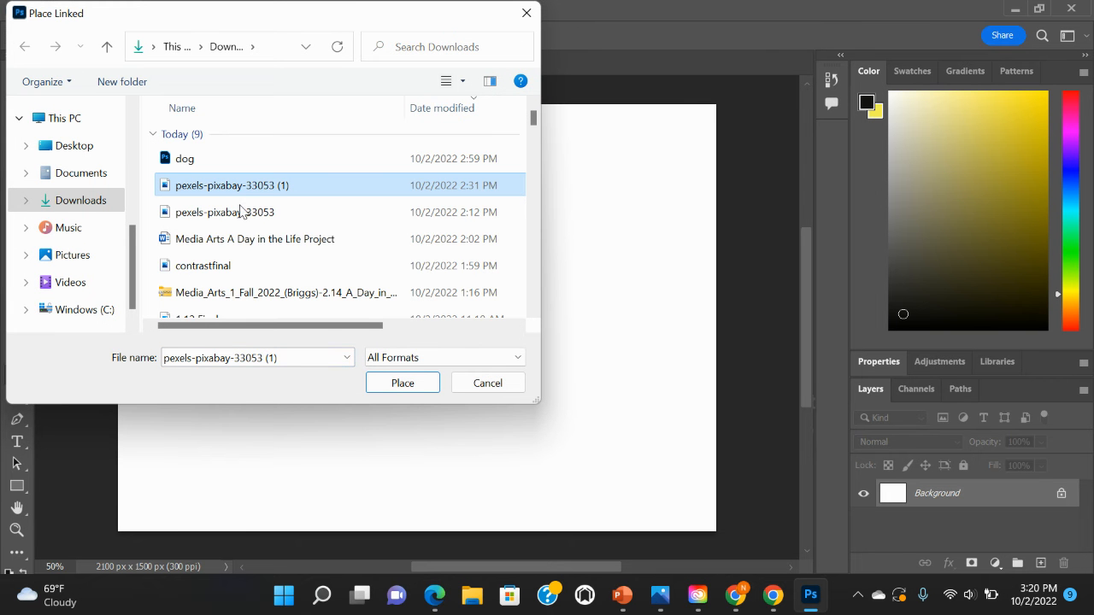
{"action": "left_click", "coordinate": [386, 384]}
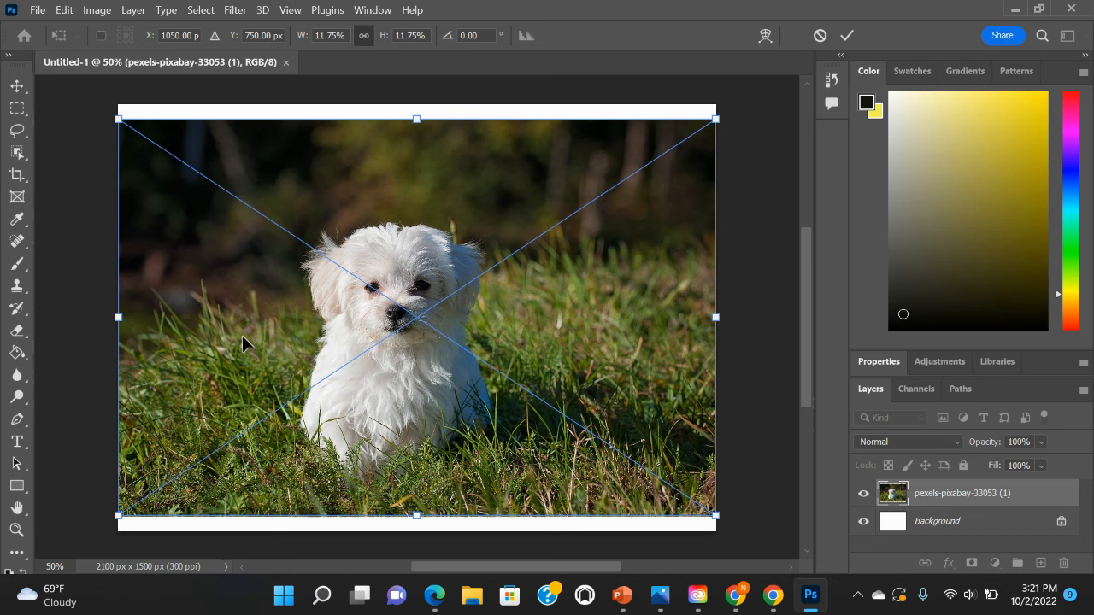
- Crop the canvas to about 1696 x 1288 px around the dog, removing the white strips above and below the photo
{"action": "left_click", "coordinate": [27, 185]}
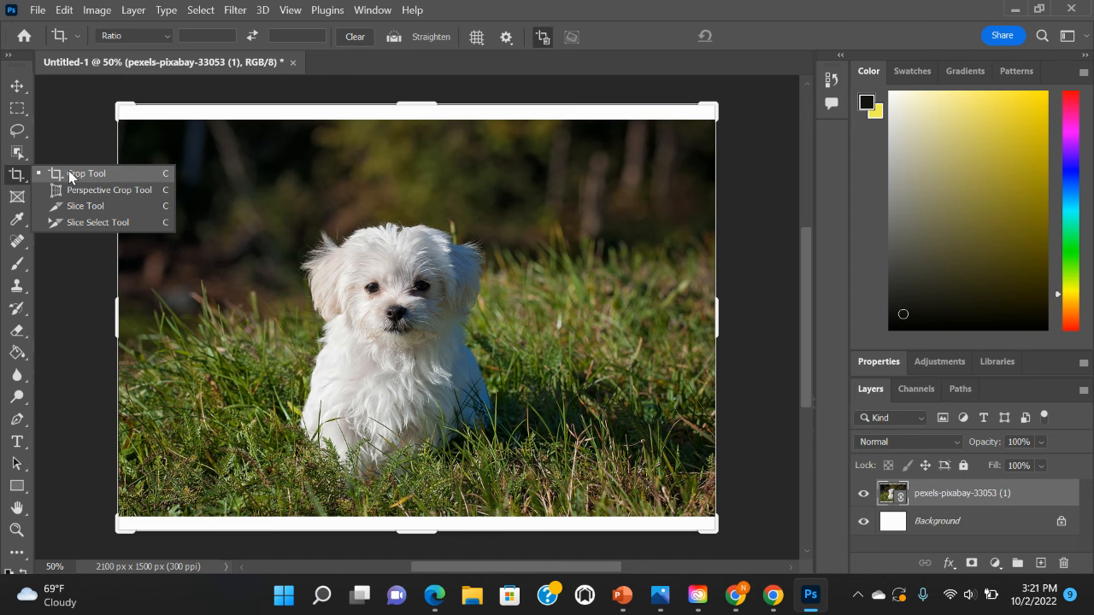
{"action": "left_click", "coordinate": [68, 174]}
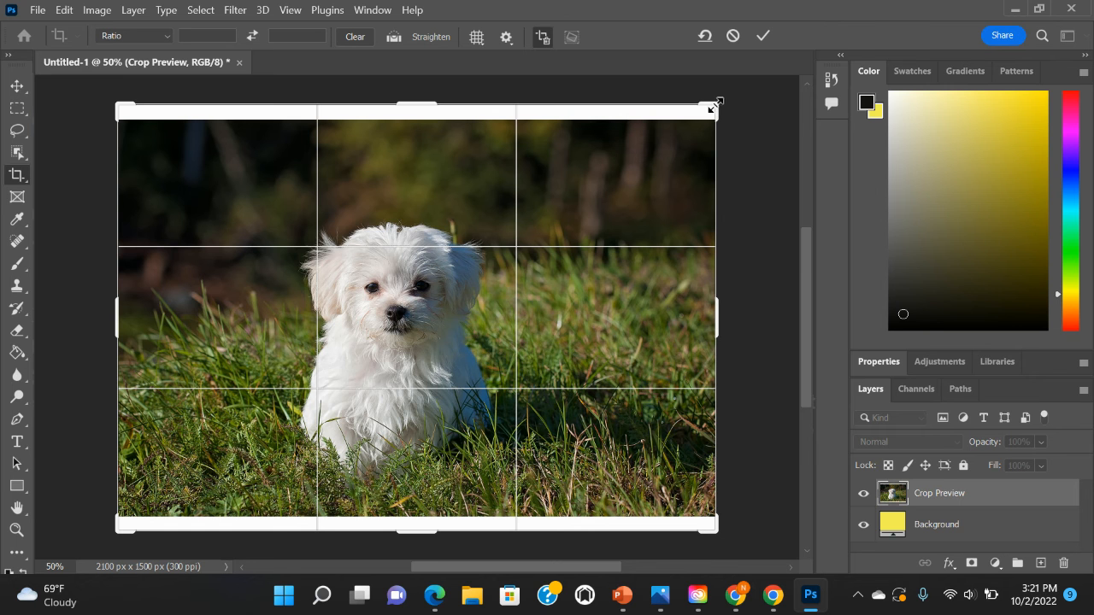
{"action": "left_click_drag", "start_coordinate": [714, 105], "coordinate": [656, 125]}
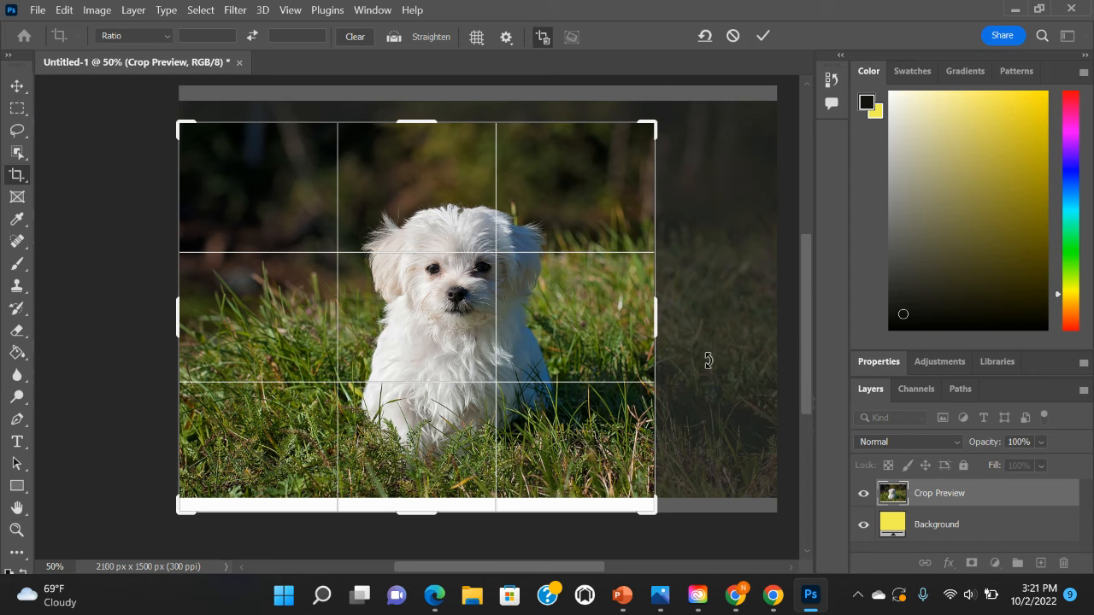
{"action": "left_click_drag", "start_coordinate": [653, 510], "coordinate": [657, 502]}
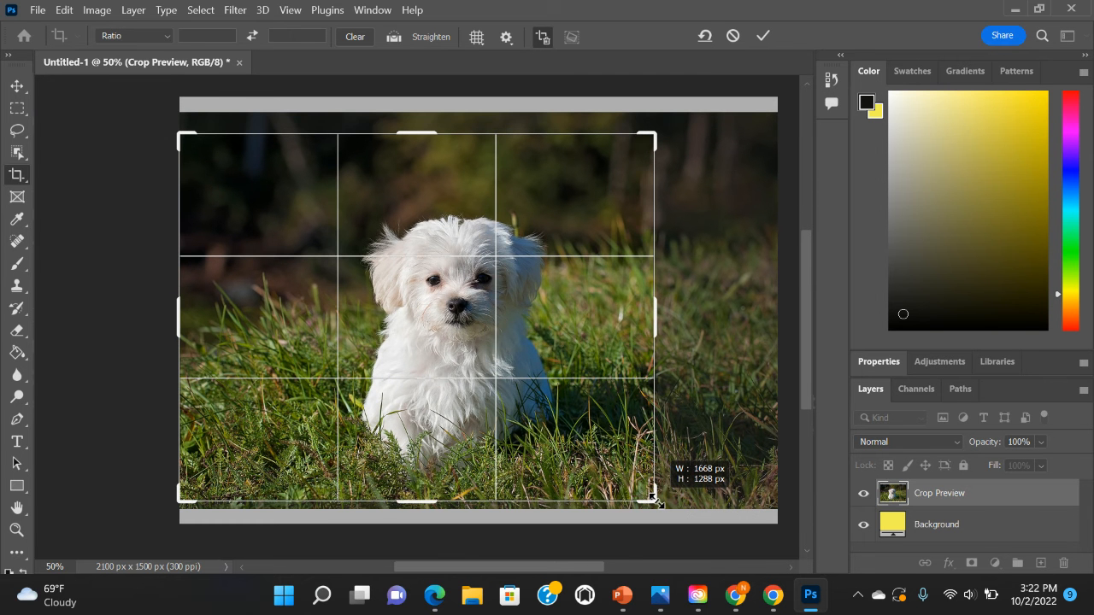
{"action": "left_click_drag", "start_coordinate": [656, 502], "coordinate": [659, 506]}
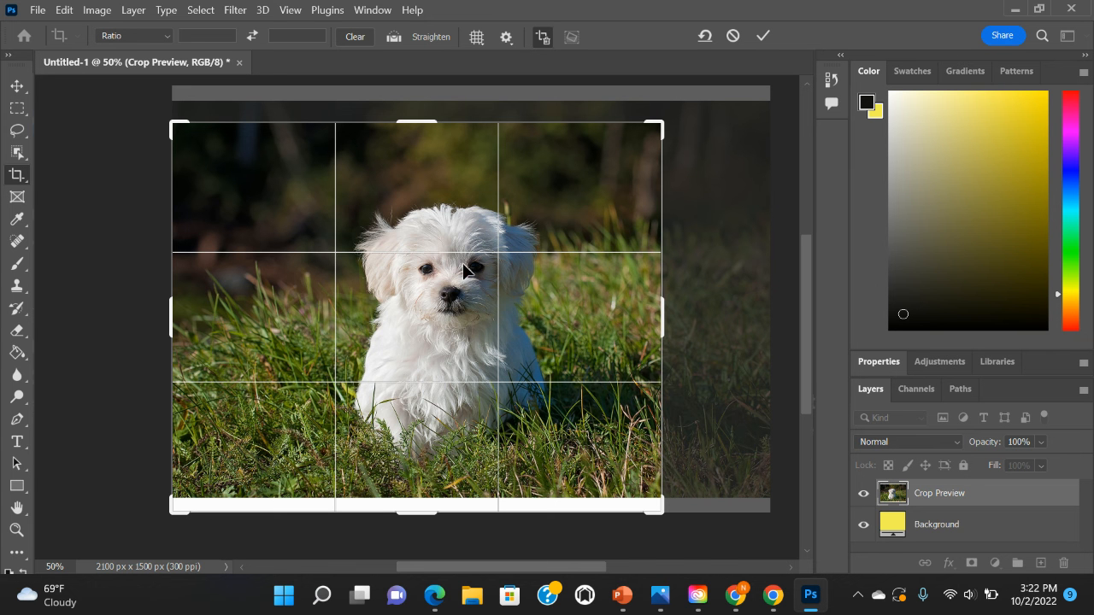
{"action": "left_click", "coordinate": [737, 306]}
{"action": "left_click", "coordinate": [652, 508]}
{"action": "left_click_drag", "start_coordinate": [651, 509], "coordinate": [651, 498]}
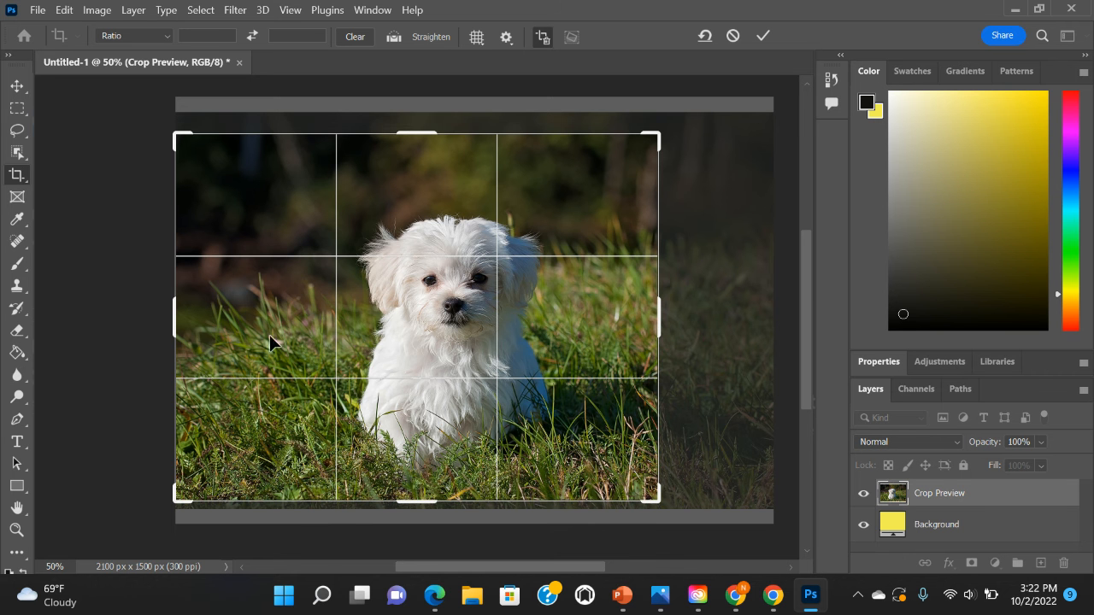
{"action": "left_click", "coordinate": [718, 373]}
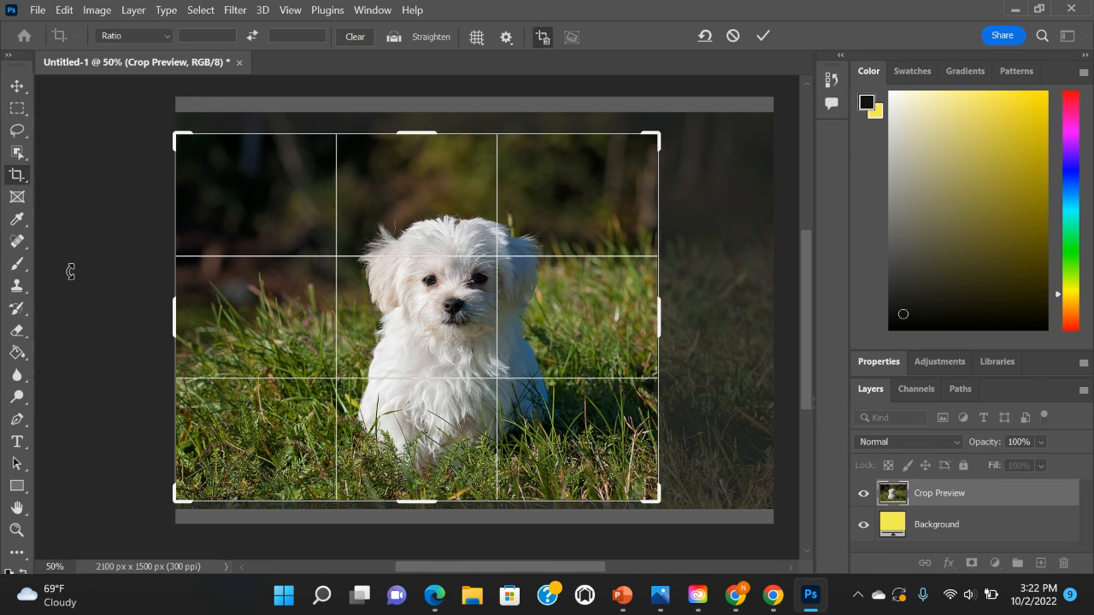
{"action": "left_click", "coordinate": [21, 397]}
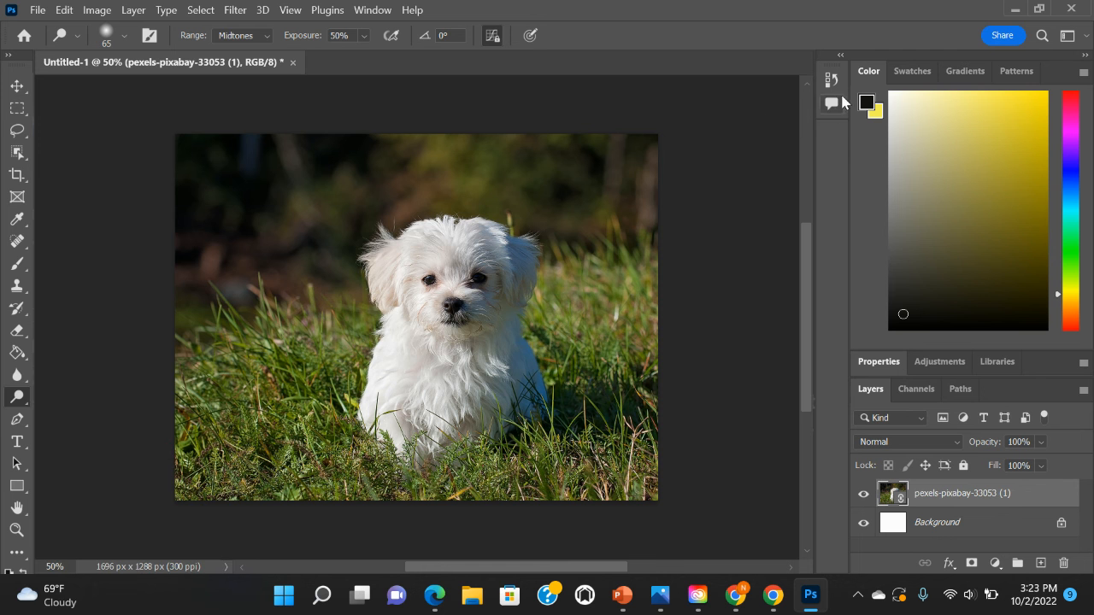
- Set the foreground color to off-white f9f8ed
{"action": "left_click", "coordinate": [867, 104]}
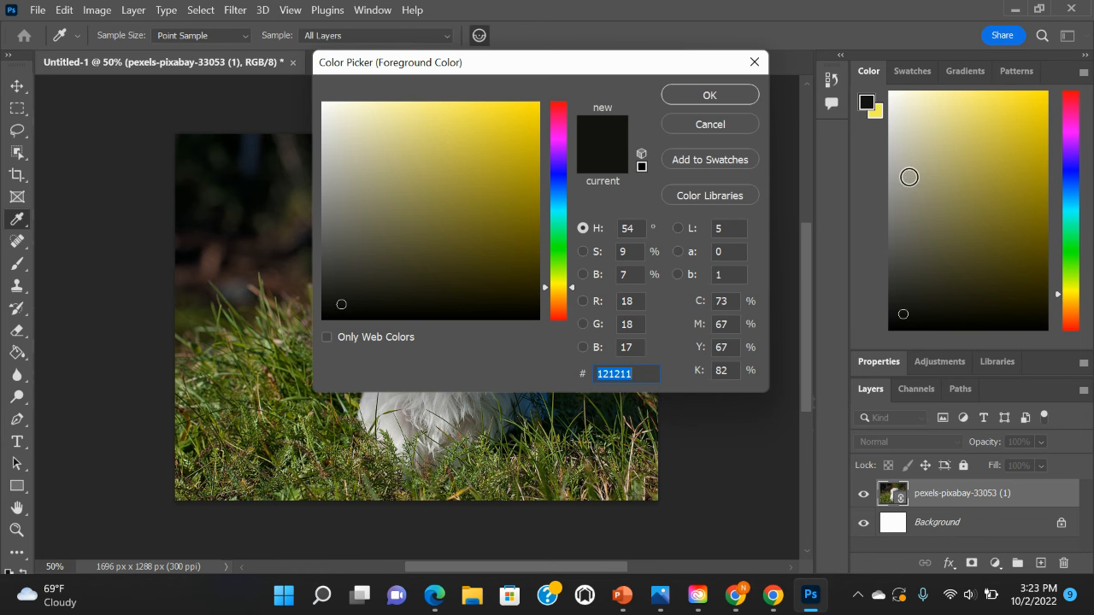
{"action": "left_click", "coordinate": [895, 97]}
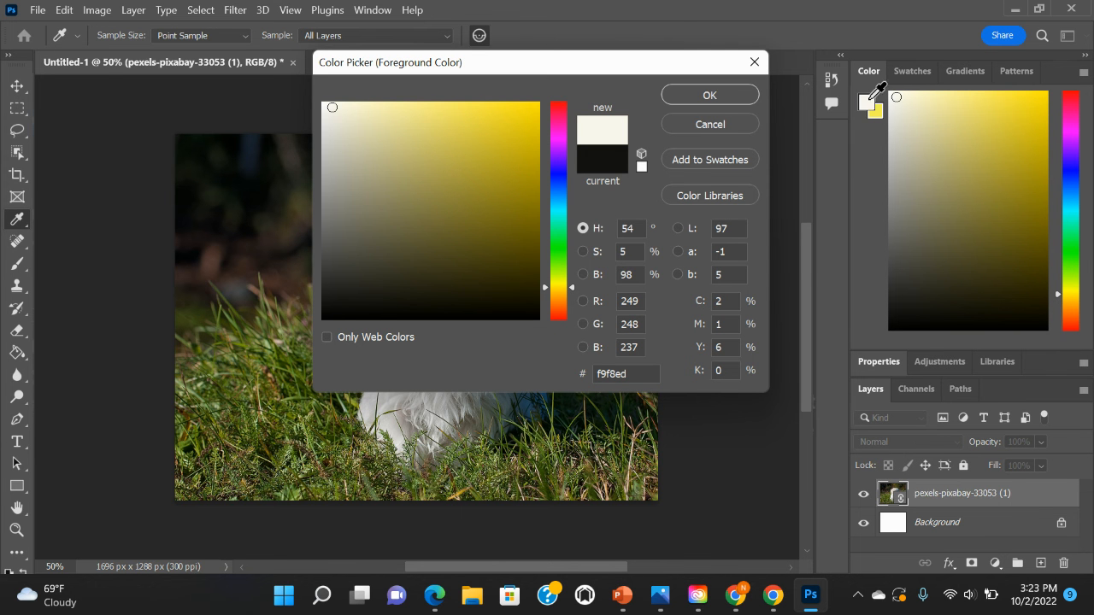
{"action": "left_click", "coordinate": [712, 90]}
{"action": "key", "text": "o"}
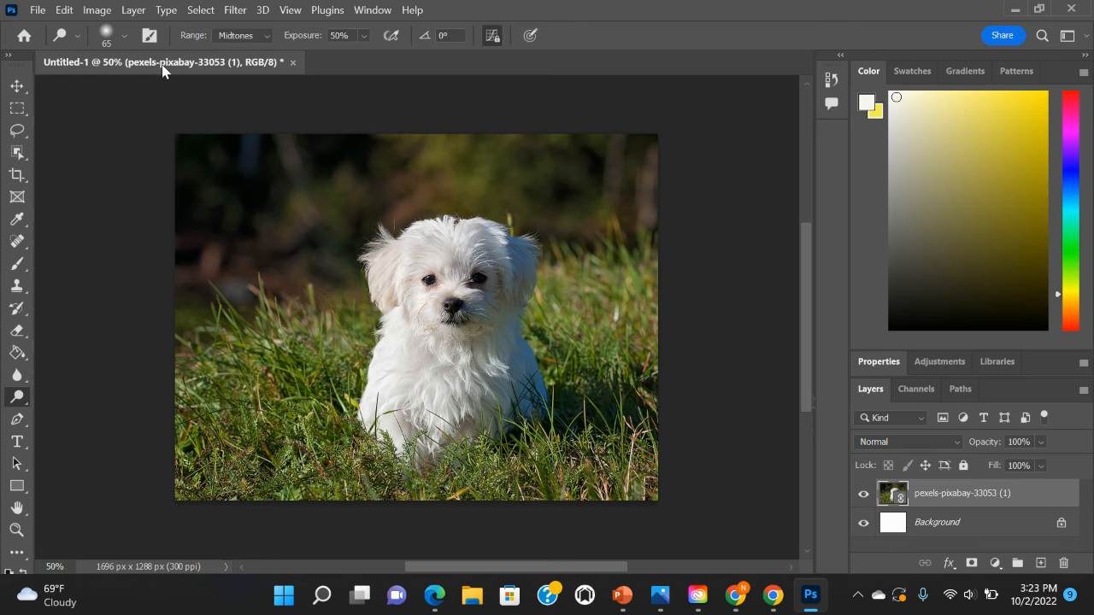
- Rasterize the dog photo layer and lighten the dog's fur with the Dodge tool, using a 65 px brush, Midtones range and 50% exposure
{"action": "left_click", "coordinate": [120, 35]}
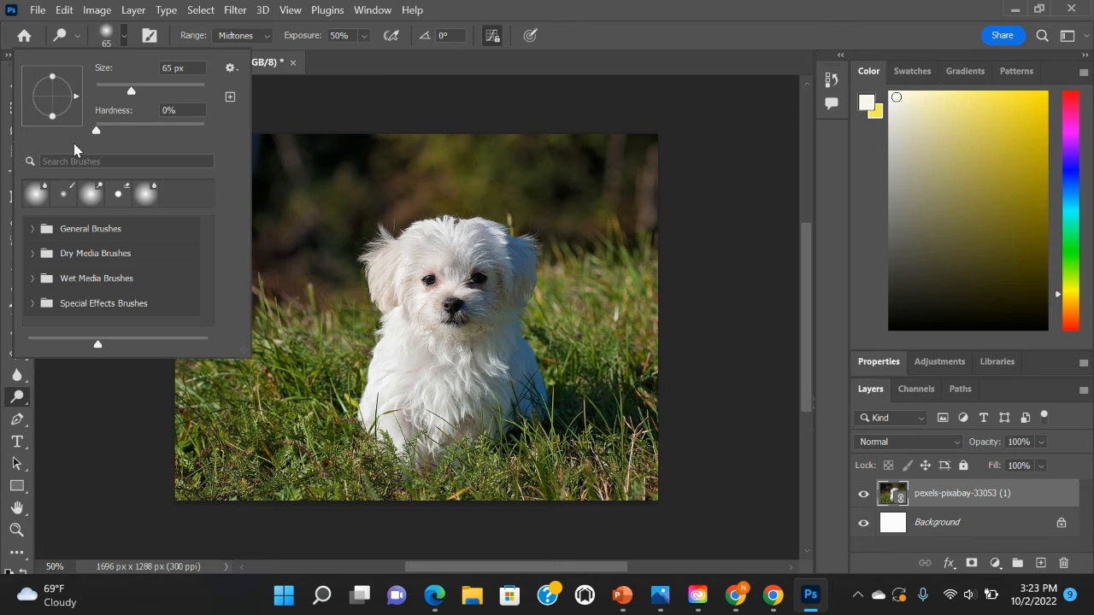
{"action": "key", "text": "r"}
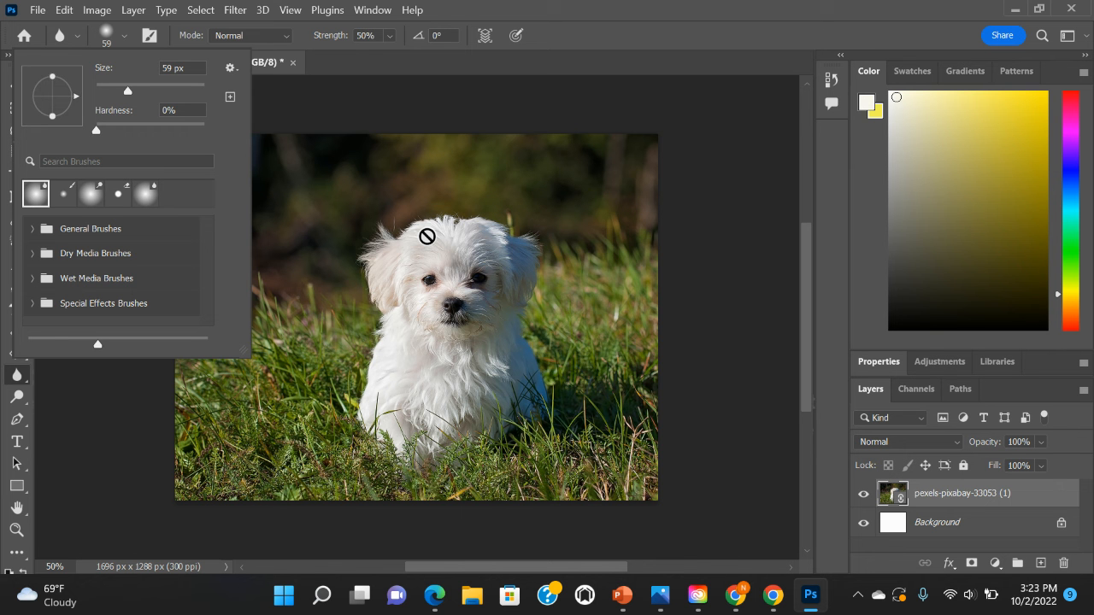
{"action": "left_click", "coordinate": [426, 236]}
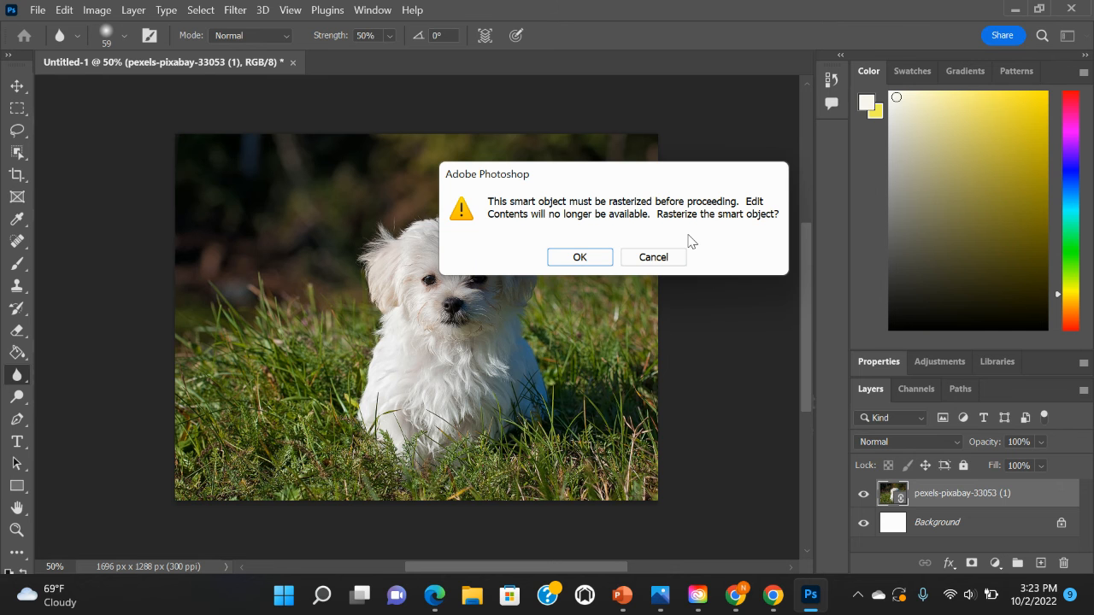
{"action": "left_click", "coordinate": [577, 259]}
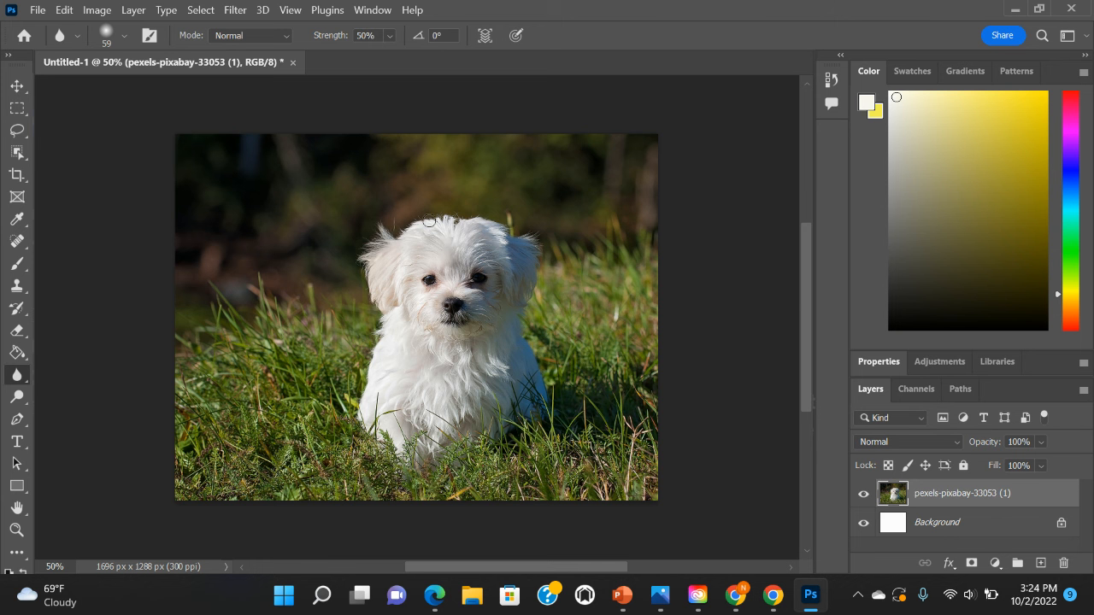
{"action": "left_click", "coordinate": [16, 397]}
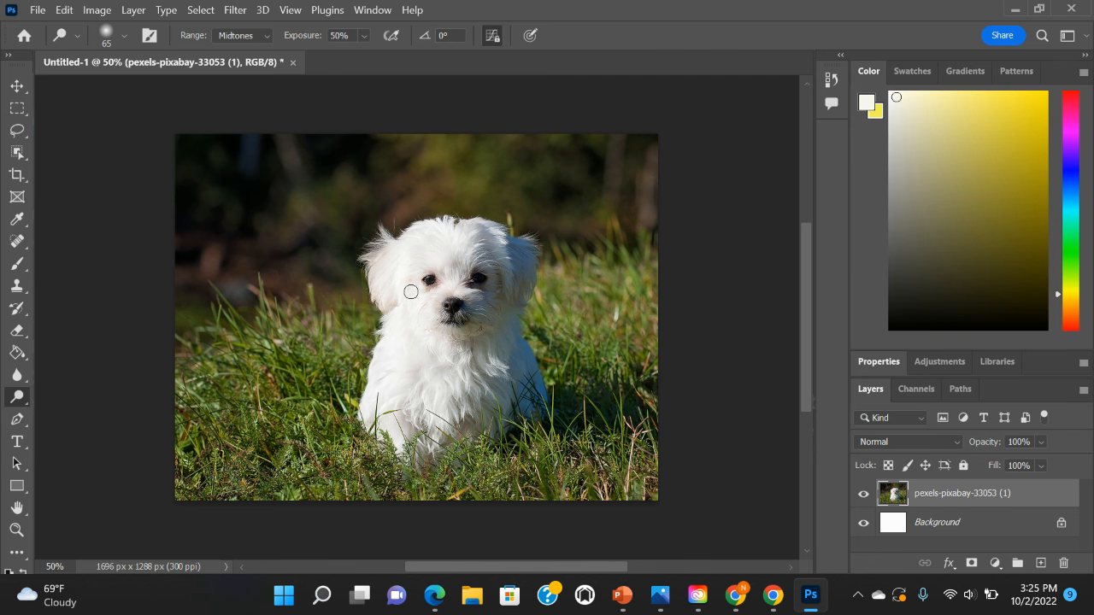
{"action": "mouse_move", "coordinate": [433, 391]}
{"action": "left_mouse_down"}
{"action": "mouse_move", "coordinate": [455, 408]}
{"action": "mouse_move", "coordinate": [497, 357]}
{"action": "mouse_move", "coordinate": [498, 366]}
{"action": "mouse_move", "coordinate": [507, 325]}
{"action": "left_mouse_up"}
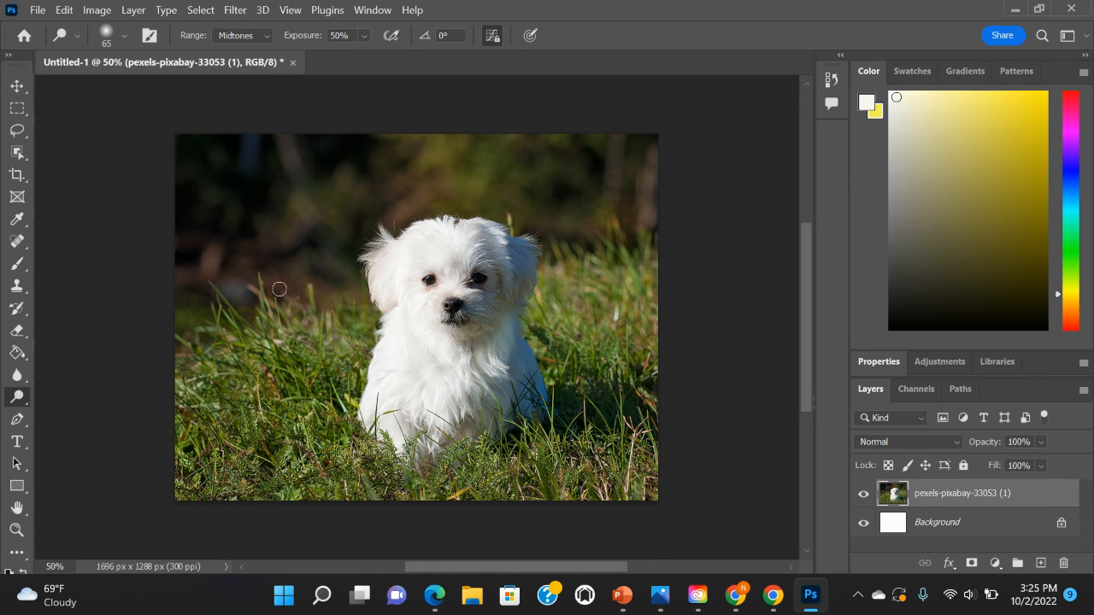
- Fill the dark background areas behind the dog with near-black 0c0c0a using the Paint Bucket tool at a tolerance of 32
{"action": "left_click", "coordinate": [19, 354]}
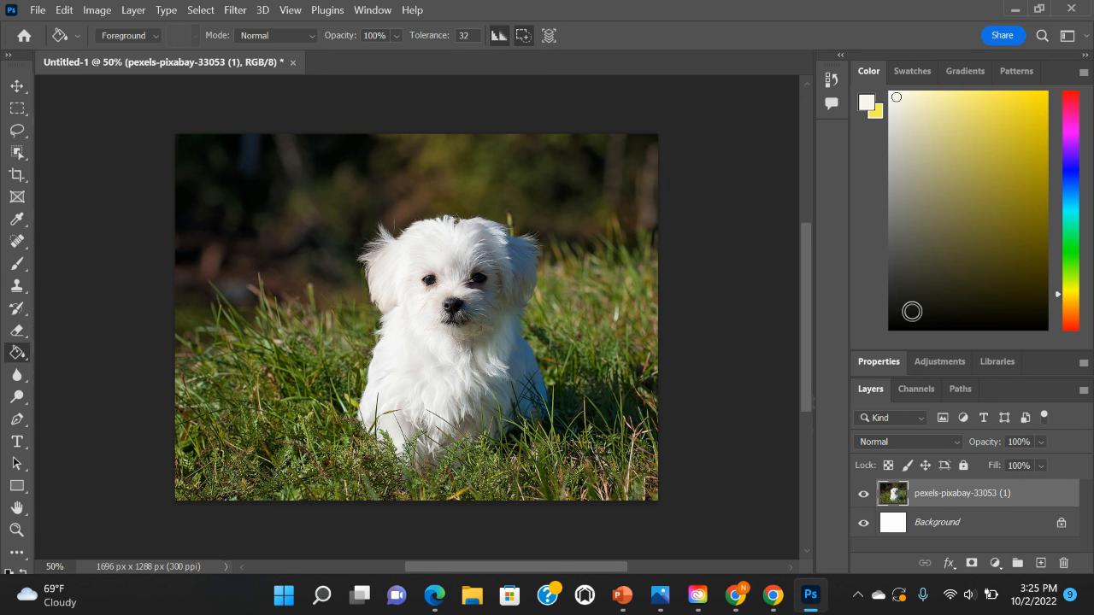
{"action": "left_click", "coordinate": [912, 319]}
{"action": "left_click", "coordinate": [867, 104]}
{"action": "left_click", "coordinate": [733, 96]}
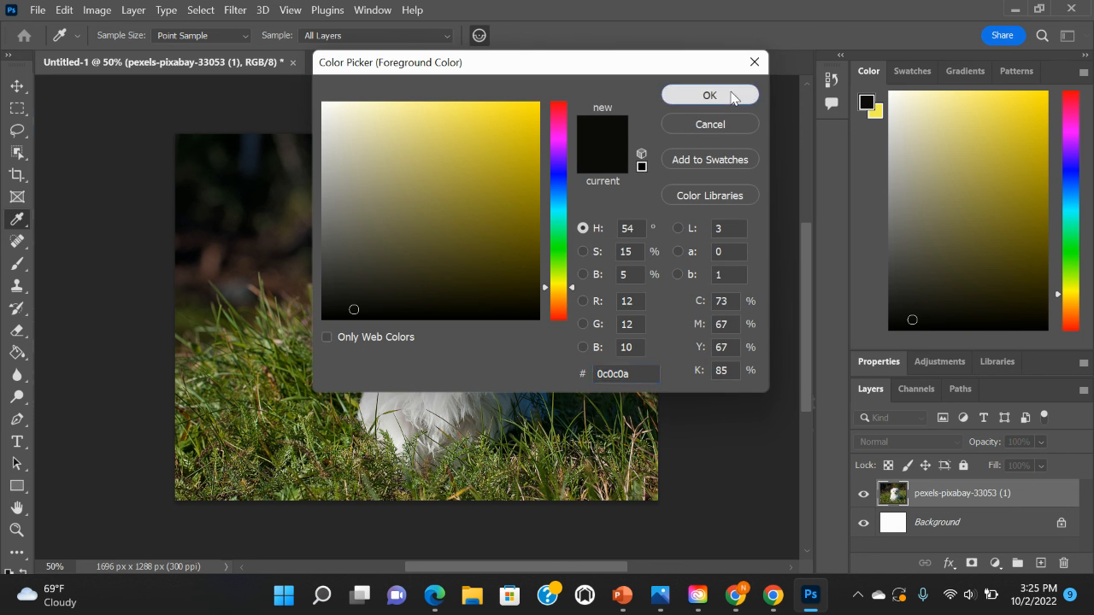
{"action": "key", "text": "g"}
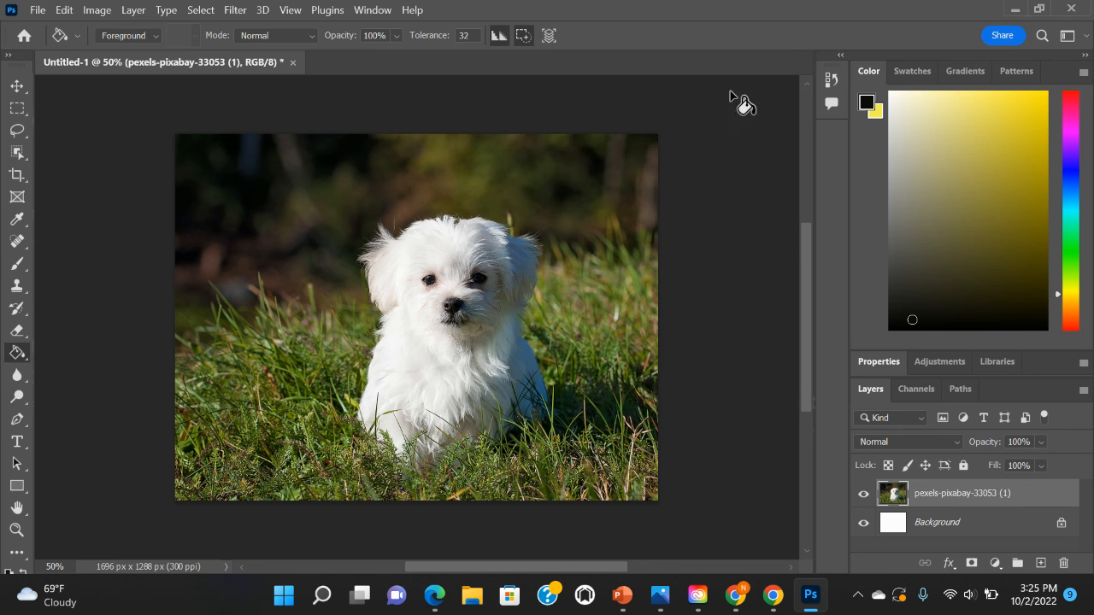
{"action": "left_click", "coordinate": [213, 198]}
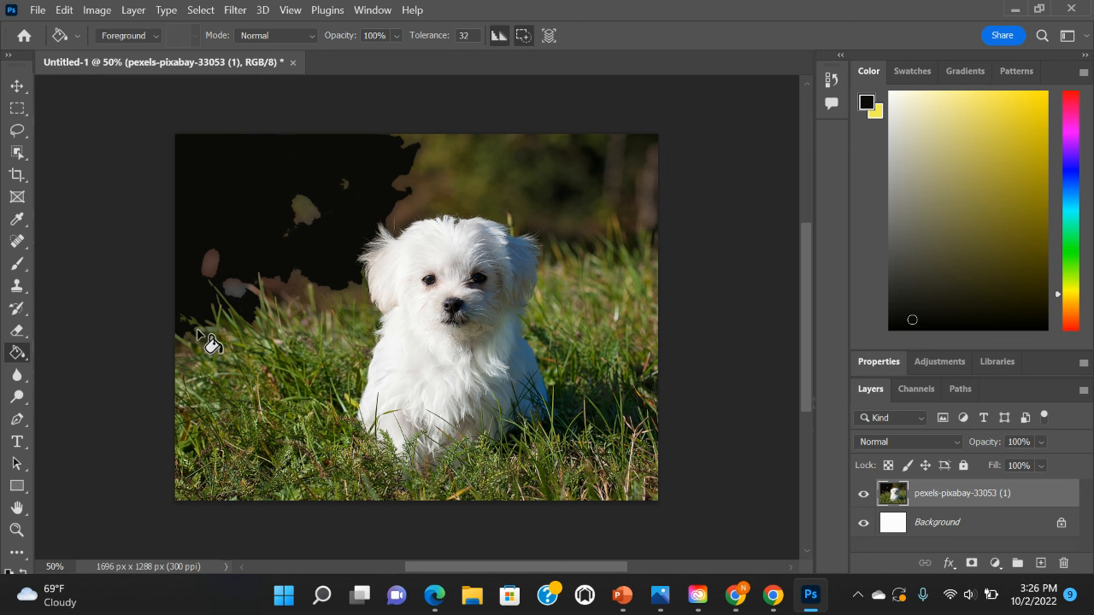
{"action": "left_click", "coordinate": [458, 160]}
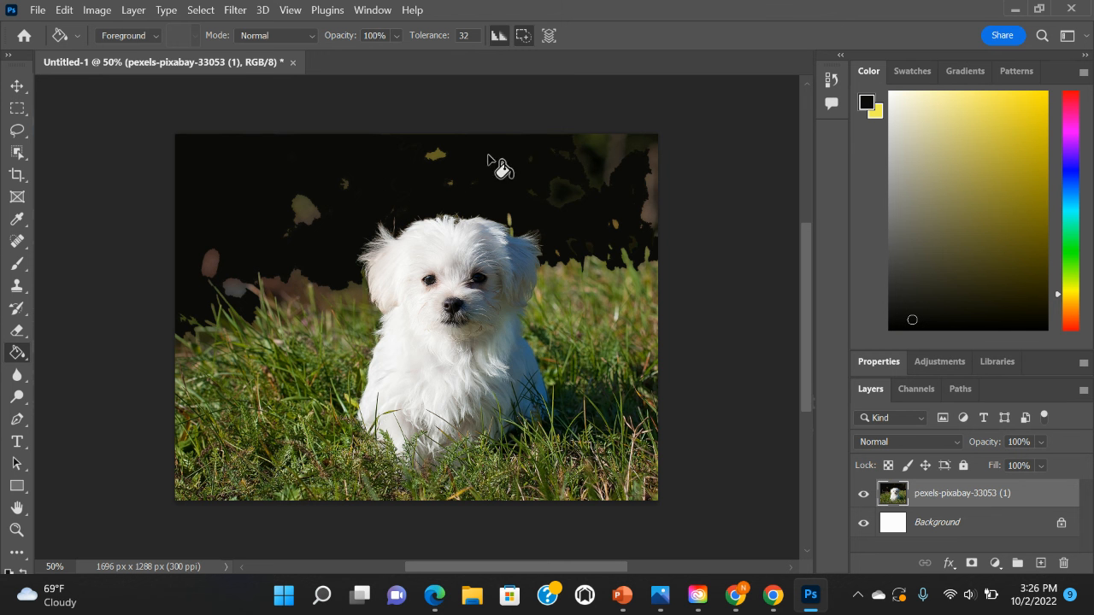
- Fill the remaining brownish patches behind the dog and above the grass with the near-black foreground color using the Paint Bucket tool
{"action": "left_click", "coordinate": [589, 149]}
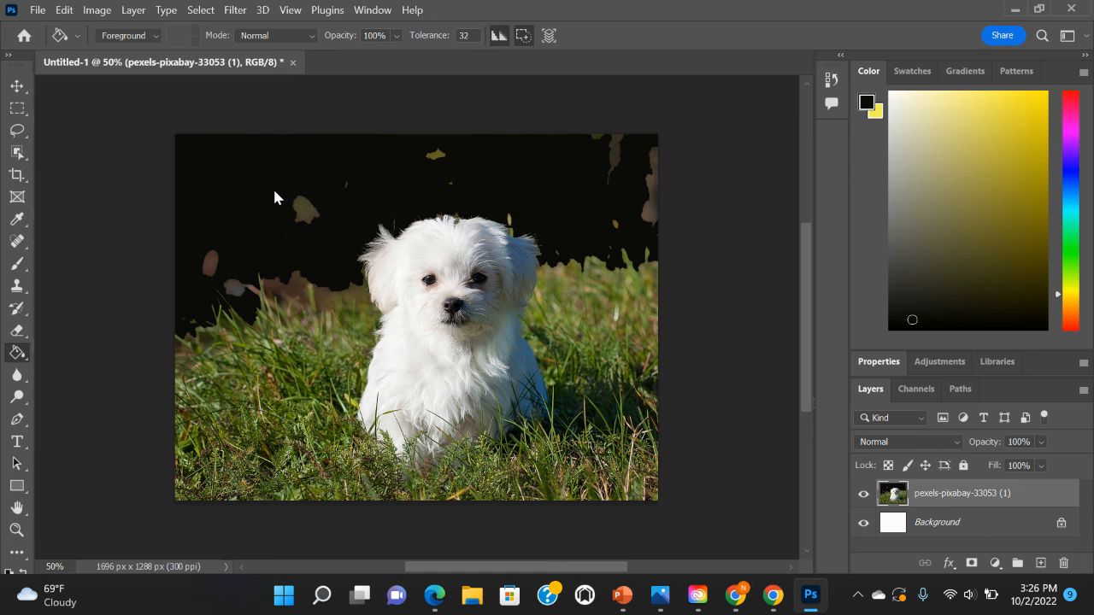
{"action": "left_click", "coordinate": [288, 260]}
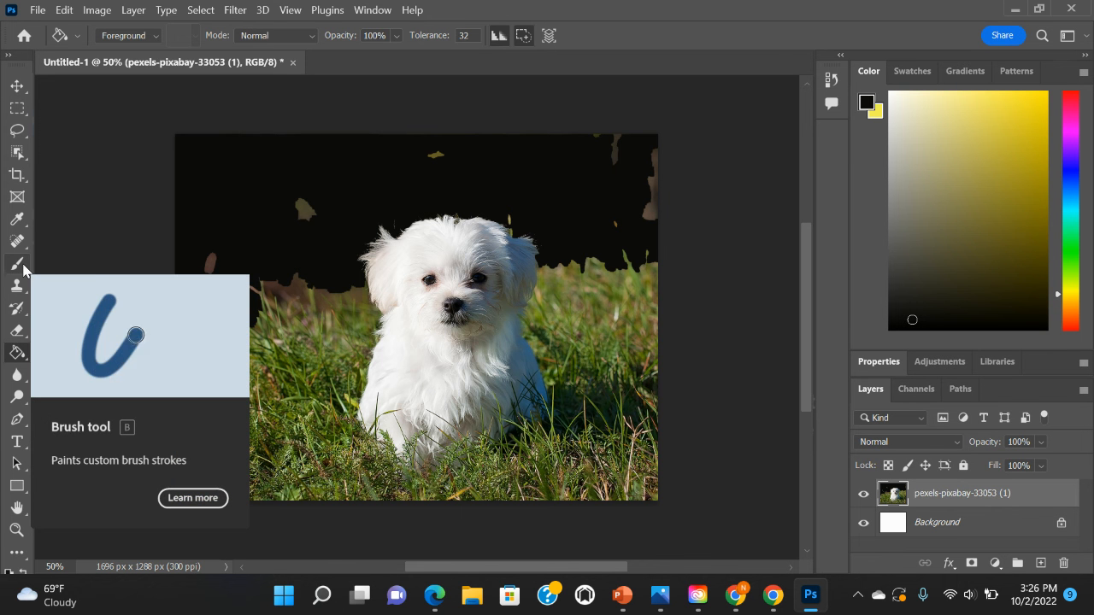
- Paint over the leftover spots behind the dog and the grass stalk beside its ear with a 29 px soft brush in 0c0c0a
{"action": "left_click_drag", "start_coordinate": [23, 270], "coordinate": [84, 262]}
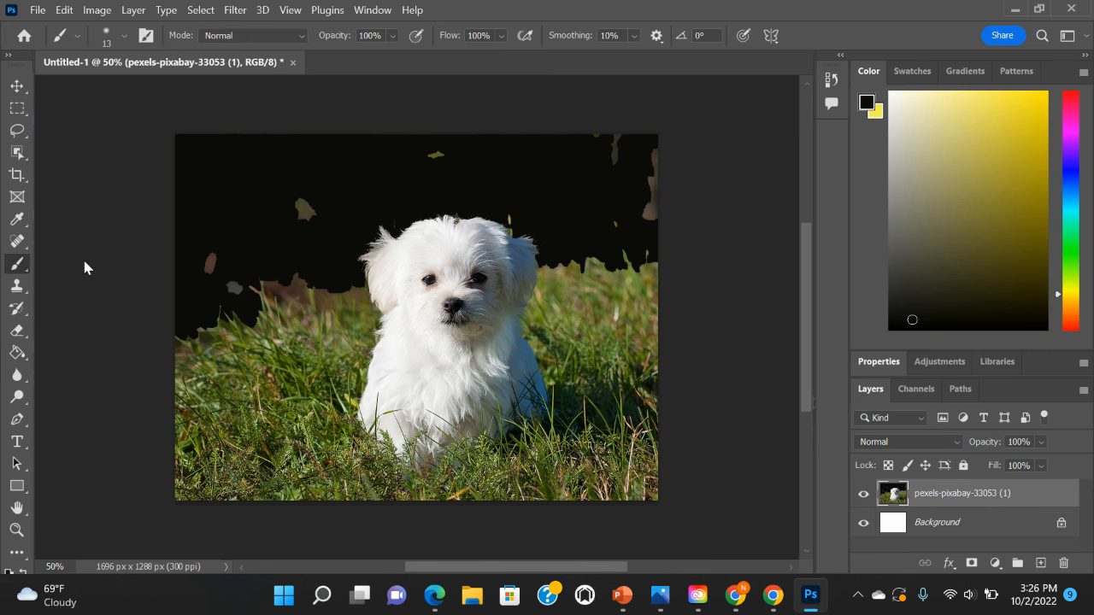
{"action": "left_click", "coordinate": [866, 103]}
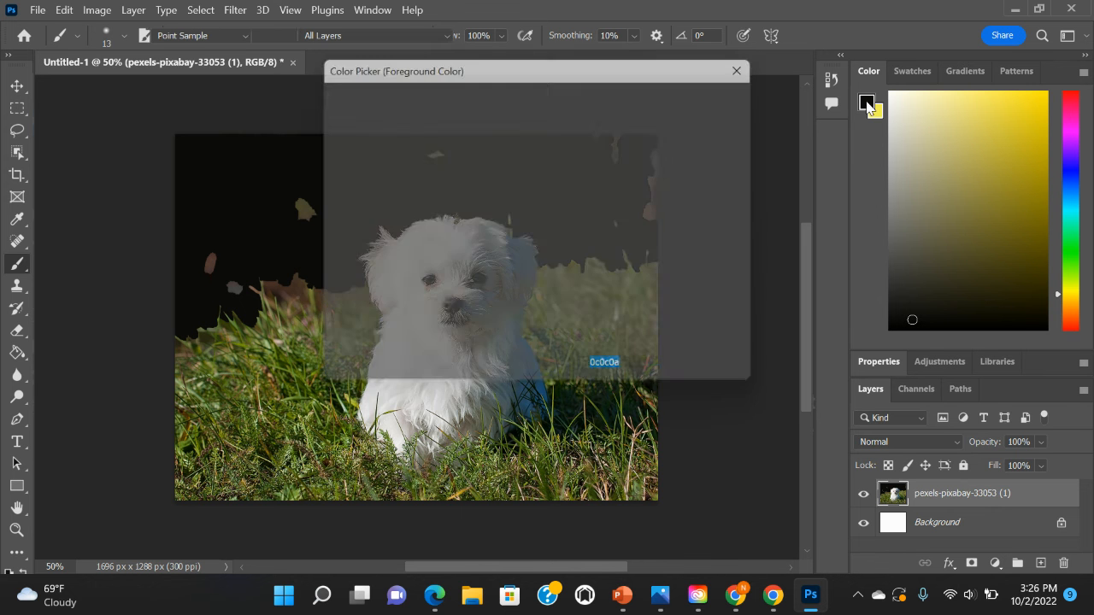
{"action": "left_click", "coordinate": [688, 92]}
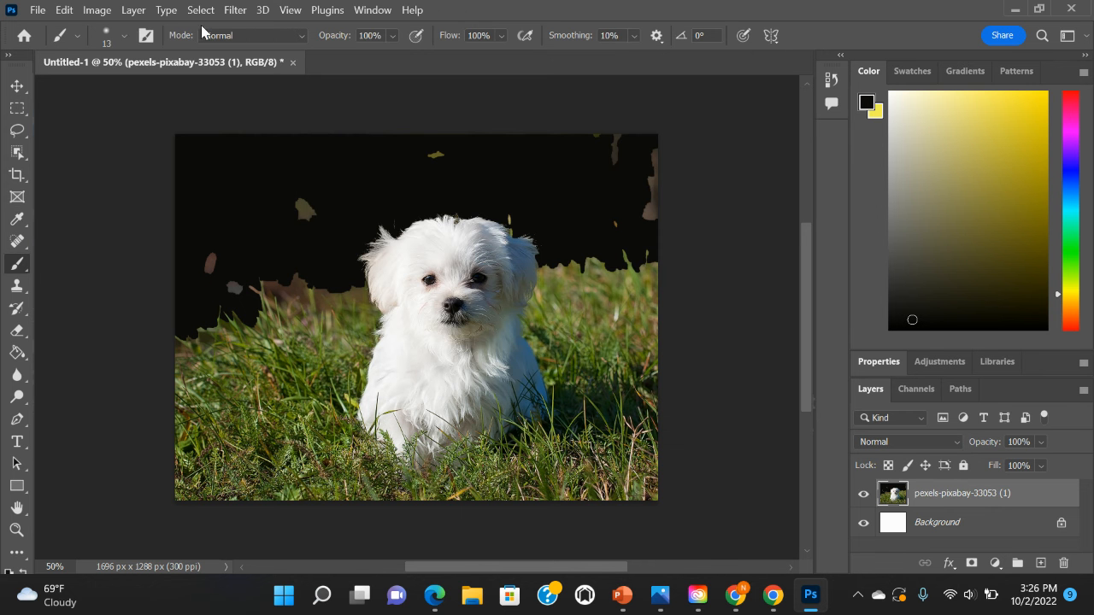
{"action": "left_click", "coordinate": [124, 37]}
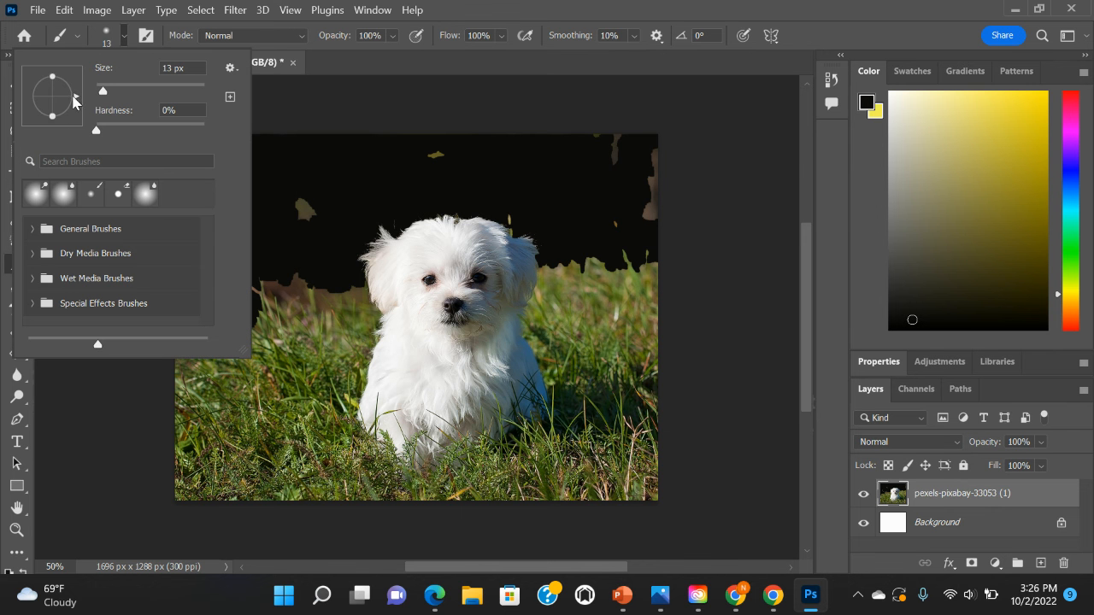
{"action": "left_click_drag", "start_coordinate": [103, 91], "coordinate": [114, 96]}
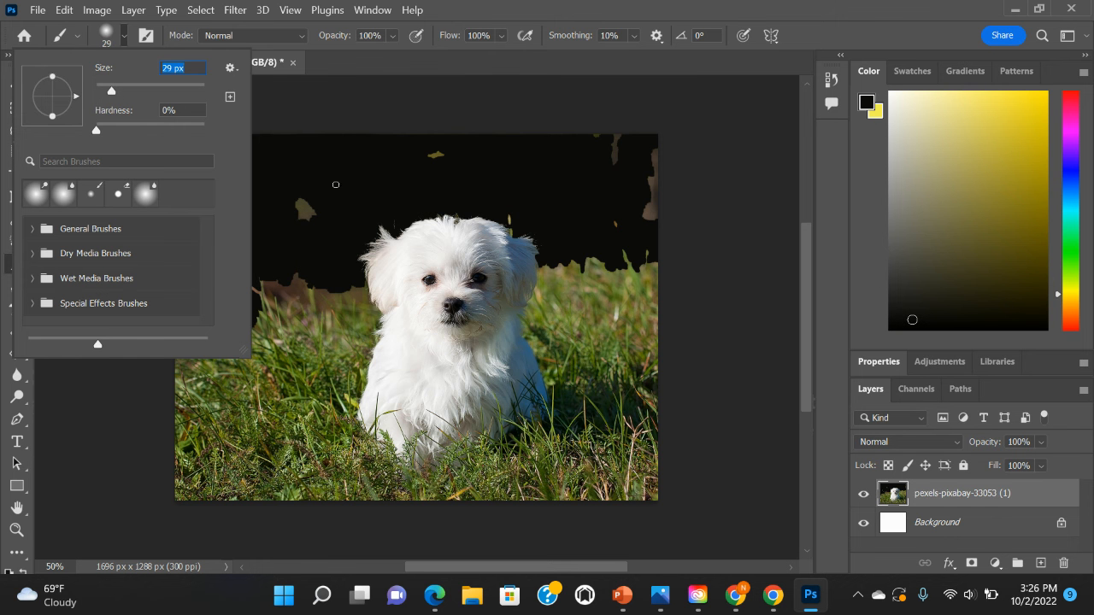
{"action": "left_click_drag", "start_coordinate": [316, 198], "coordinate": [308, 192]}
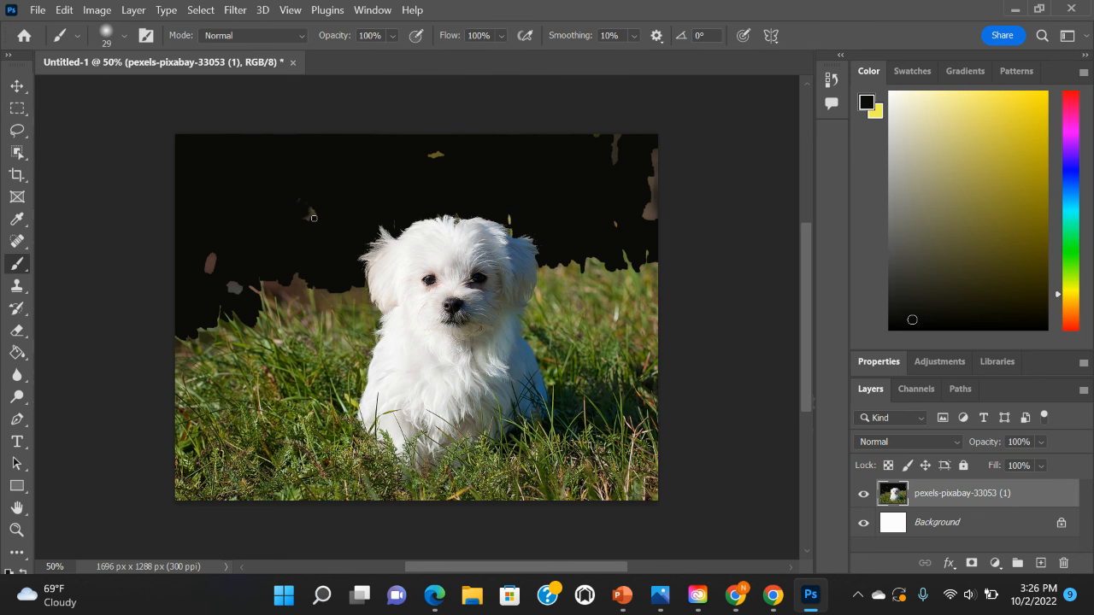
{"action": "mouse_move", "coordinate": [226, 289]}
{"action": "left_mouse_down"}
{"action": "mouse_move", "coordinate": [242, 286]}
{"action": "mouse_move", "coordinate": [208, 282]}
{"action": "mouse_move", "coordinate": [211, 267]}
{"action": "left_mouse_up"}
{"action": "left_click_drag", "start_coordinate": [429, 154], "coordinate": [437, 153]}
{"action": "left_click_drag", "start_coordinate": [508, 216], "coordinate": [513, 235]}
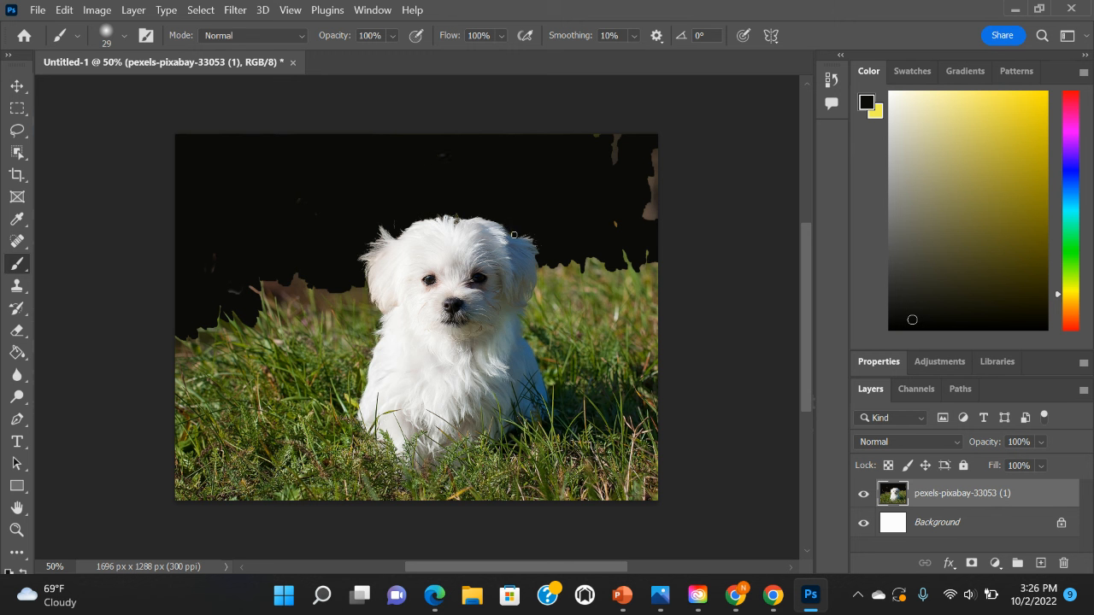
- Brush near-black over the remaining patches near the photo's right edge and along the uneven grass line on both sides of the dog
{"action": "left_click", "coordinate": [615, 225]}
{"action": "mouse_move", "coordinate": [642, 224]}
{"action": "left_mouse_down"}
{"action": "mouse_move", "coordinate": [648, 170]}
{"action": "mouse_move", "coordinate": [653, 227]}
{"action": "left_mouse_up"}
{"action": "mouse_move", "coordinate": [618, 141]}
{"action": "left_mouse_down"}
{"action": "mouse_move", "coordinate": [614, 154]}
{"action": "mouse_move", "coordinate": [602, 138]}
{"action": "left_mouse_up"}
{"action": "mouse_move", "coordinate": [351, 291]}
{"action": "left_mouse_down"}
{"action": "mouse_move", "coordinate": [333, 317]}
{"action": "mouse_move", "coordinate": [300, 281]}
{"action": "mouse_move", "coordinate": [309, 317]}
{"action": "mouse_move", "coordinate": [286, 296]}
{"action": "mouse_move", "coordinate": [305, 309]}
{"action": "mouse_move", "coordinate": [285, 319]}
{"action": "mouse_move", "coordinate": [263, 288]}
{"action": "mouse_move", "coordinate": [252, 332]}
{"action": "mouse_move", "coordinate": [242, 319]}
{"action": "mouse_move", "coordinate": [229, 336]}
{"action": "mouse_move", "coordinate": [204, 323]}
{"action": "mouse_move", "coordinate": [205, 349]}
{"action": "mouse_move", "coordinate": [181, 351]}
{"action": "mouse_move", "coordinate": [181, 339]}
{"action": "mouse_move", "coordinate": [212, 342]}
{"action": "mouse_move", "coordinate": [240, 304]}
{"action": "mouse_move", "coordinate": [220, 323]}
{"action": "mouse_move", "coordinate": [242, 322]}
{"action": "mouse_move", "coordinate": [226, 313]}
{"action": "mouse_move", "coordinate": [247, 272]}
{"action": "mouse_move", "coordinate": [229, 304]}
{"action": "mouse_move", "coordinate": [276, 266]}
{"action": "mouse_move", "coordinate": [313, 273]}
{"action": "mouse_move", "coordinate": [298, 316]}
{"action": "mouse_move", "coordinate": [353, 293]}
{"action": "mouse_move", "coordinate": [284, 306]}
{"action": "mouse_move", "coordinate": [268, 298]}
{"action": "mouse_move", "coordinate": [251, 326]}
{"action": "mouse_move", "coordinate": [306, 297]}
{"action": "left_mouse_up"}
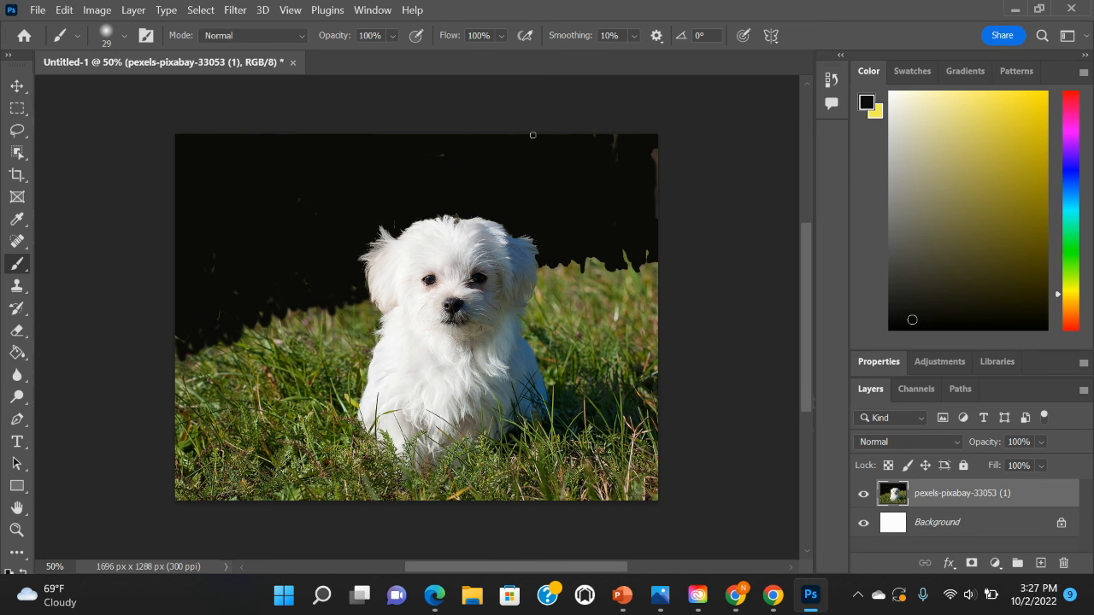
{"action": "mouse_move", "coordinate": [596, 262]}
{"action": "left_mouse_down"}
{"action": "mouse_move", "coordinate": [552, 288]}
{"action": "mouse_move", "coordinate": [536, 256]}
{"action": "mouse_move", "coordinate": [590, 266]}
{"action": "mouse_move", "coordinate": [609, 255]}
{"action": "mouse_move", "coordinate": [592, 275]}
{"action": "mouse_move", "coordinate": [636, 264]}
{"action": "mouse_move", "coordinate": [615, 250]}
{"action": "mouse_move", "coordinate": [602, 261]}
{"action": "mouse_move", "coordinate": [643, 256]}
{"action": "mouse_move", "coordinate": [625, 276]}
{"action": "mouse_move", "coordinate": [596, 260]}
{"action": "mouse_move", "coordinate": [572, 279]}
{"action": "mouse_move", "coordinate": [607, 272]}
{"action": "left_mouse_up"}
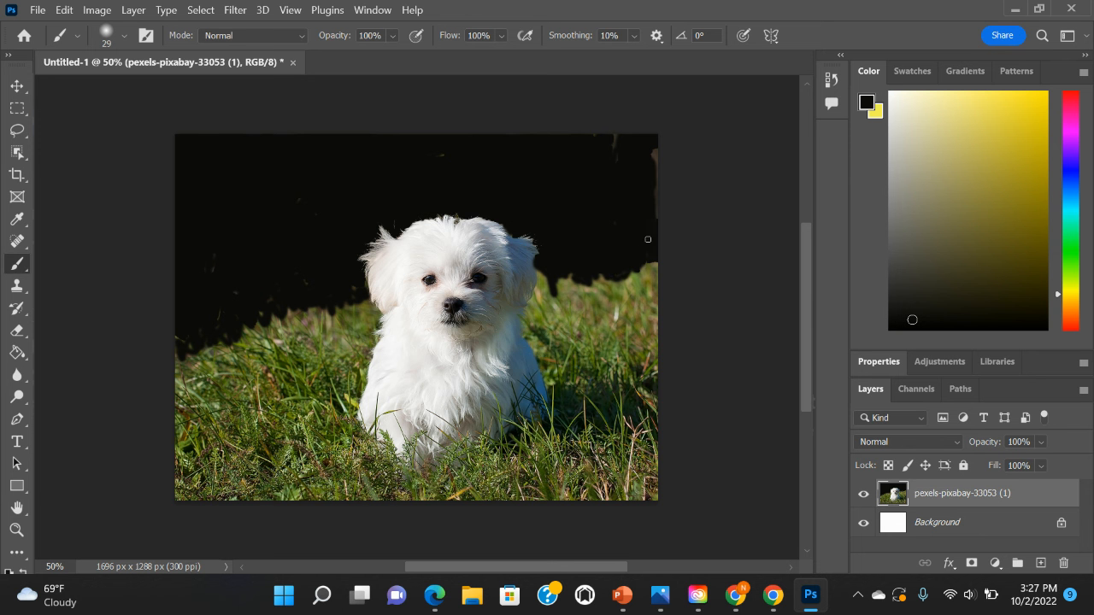
{"action": "left_click_drag", "start_coordinate": [655, 174], "coordinate": [652, 154]}
- Switch to the Smudge tool
{"action": "left_click", "coordinate": [20, 376]}
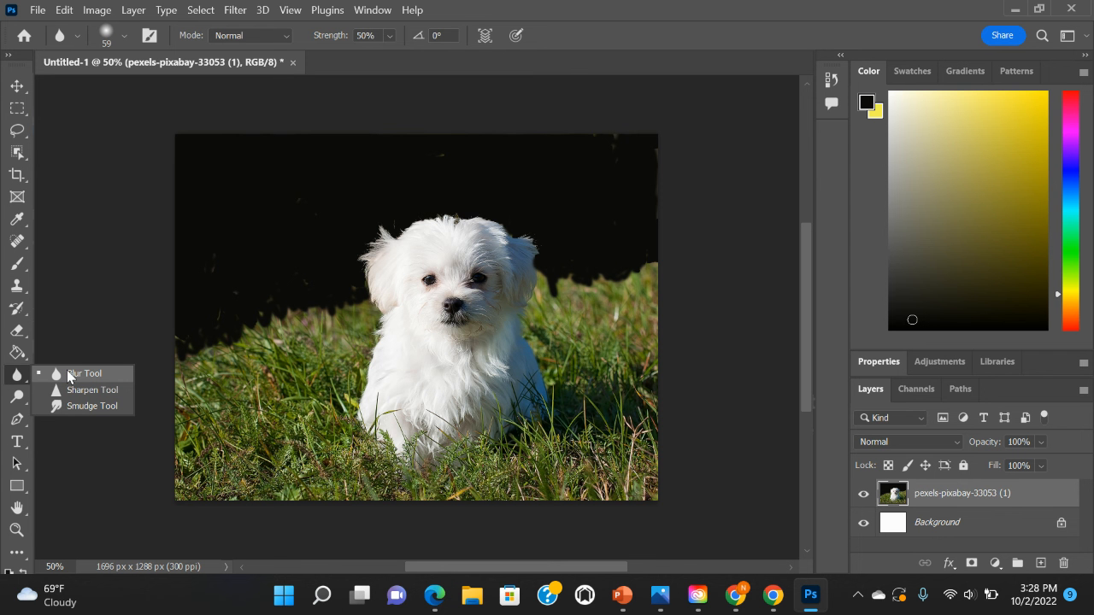
{"action": "left_click", "coordinate": [73, 406]}
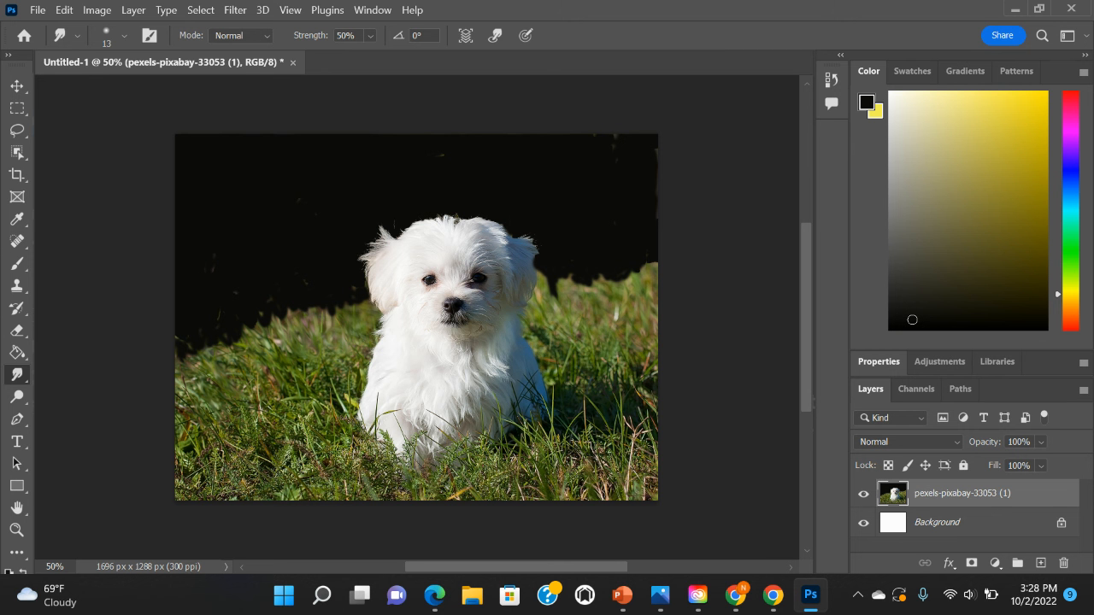
- Begin saving a copy of the document on the computer in the Downloads folder, choosing the Photoshop (PSD) format
{"action": "left_click", "coordinate": [41, 11]}
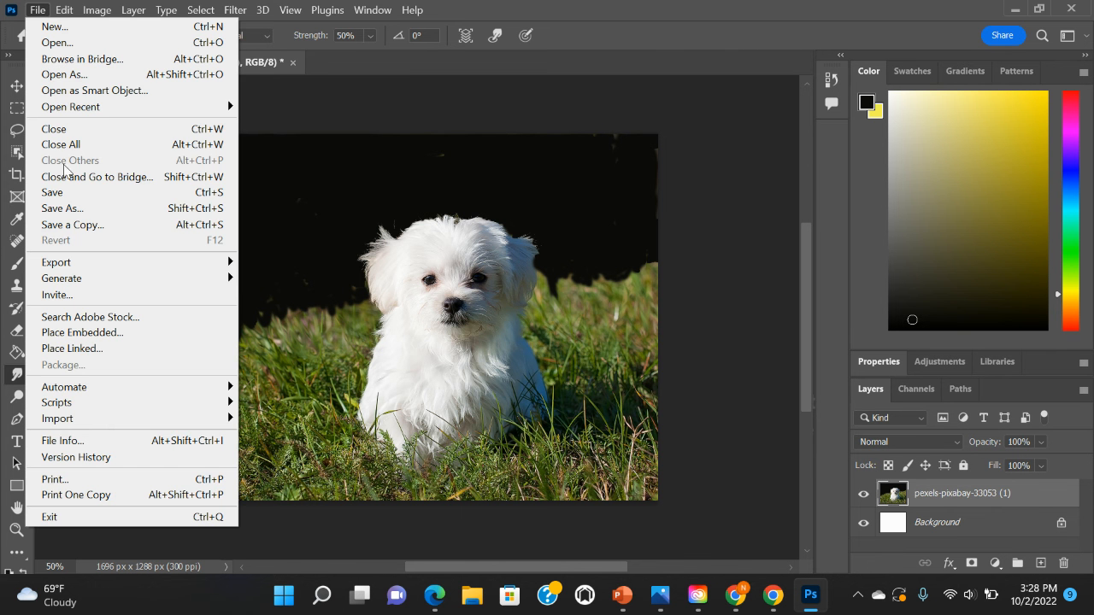
{"action": "left_click", "coordinate": [62, 208]}
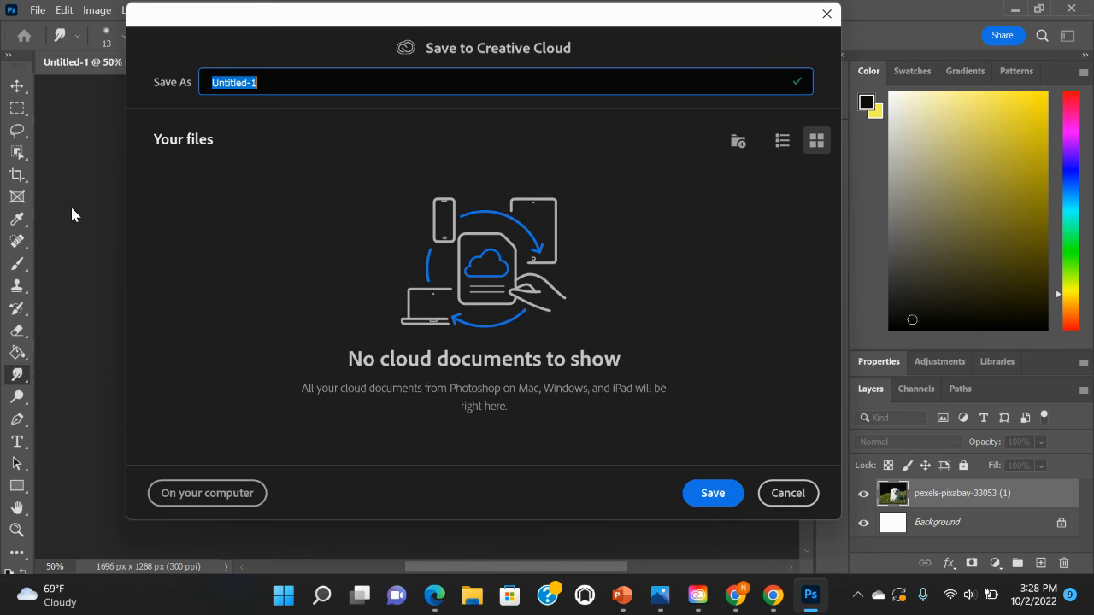
{"action": "left_click", "coordinate": [257, 489]}
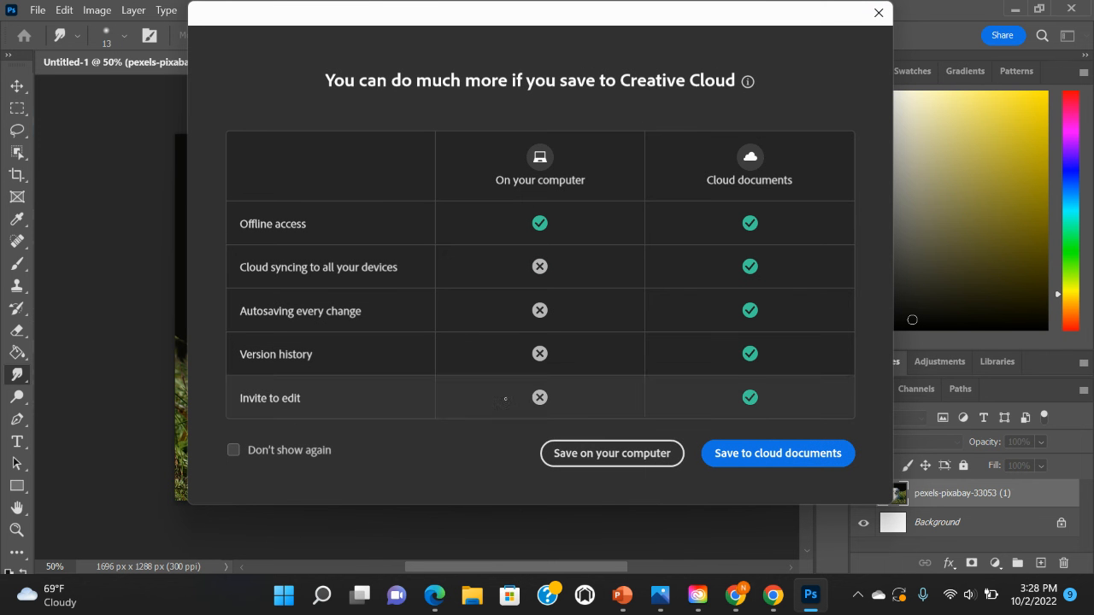
{"action": "left_click", "coordinate": [642, 453]}
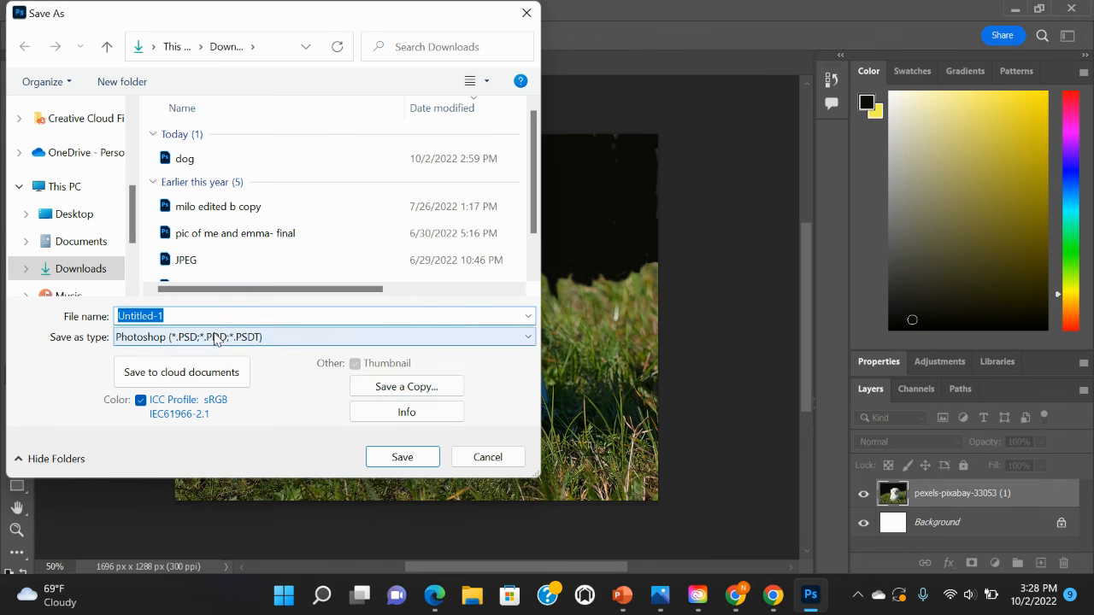
{"action": "left_click", "coordinate": [215, 338]}
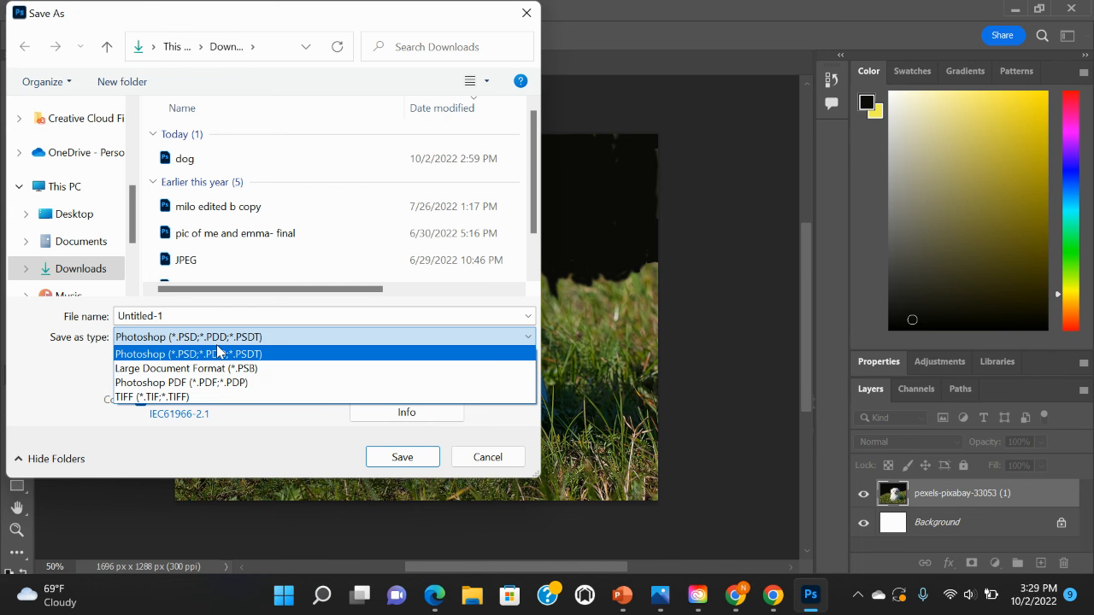
{"action": "left_click", "coordinate": [219, 352]}
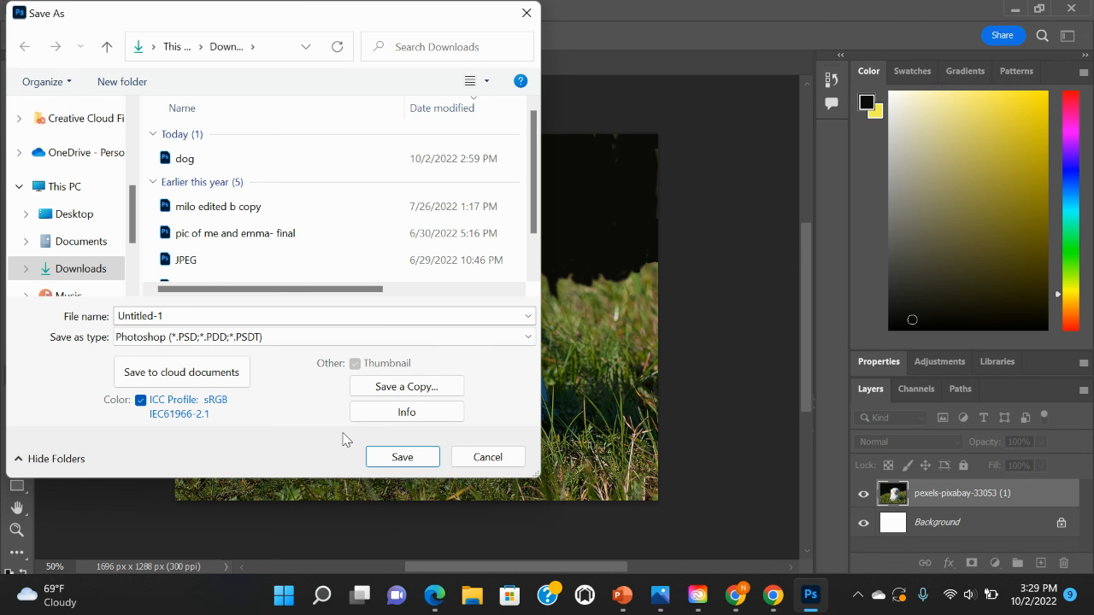
- Name the file "dog 2" and save it with Maximize Compatibility enabled
{"action": "left_click", "coordinate": [402, 459]}
{"action": "left_click", "coordinate": [184, 314]}
{"action": "key", "text": "BackSpace"}
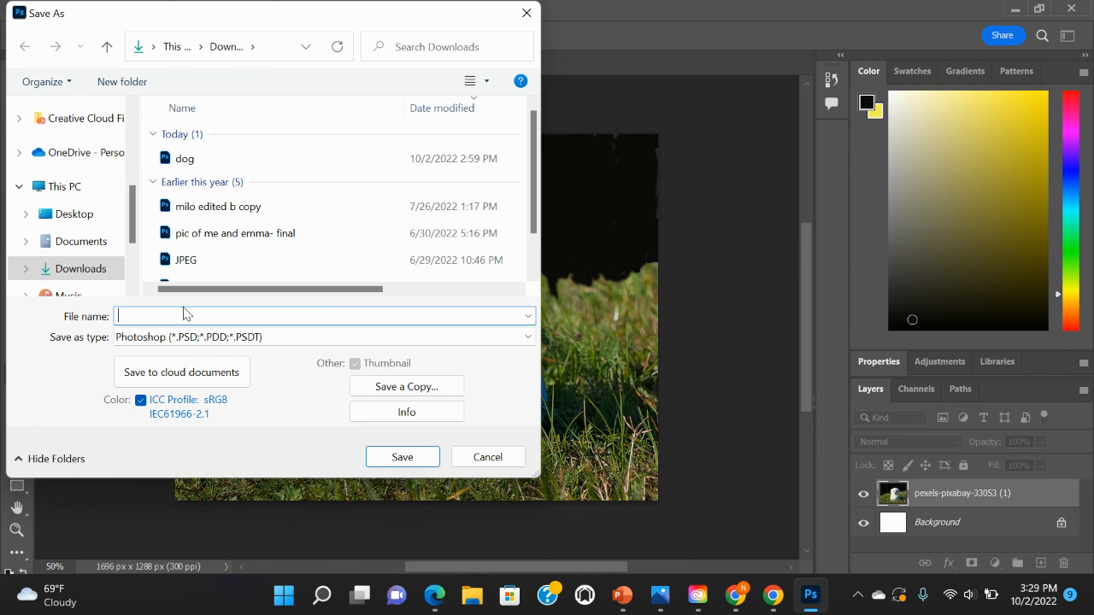
{"action": "type", "text": "dog 2"}
{"action": "left_click", "coordinate": [402, 464]}
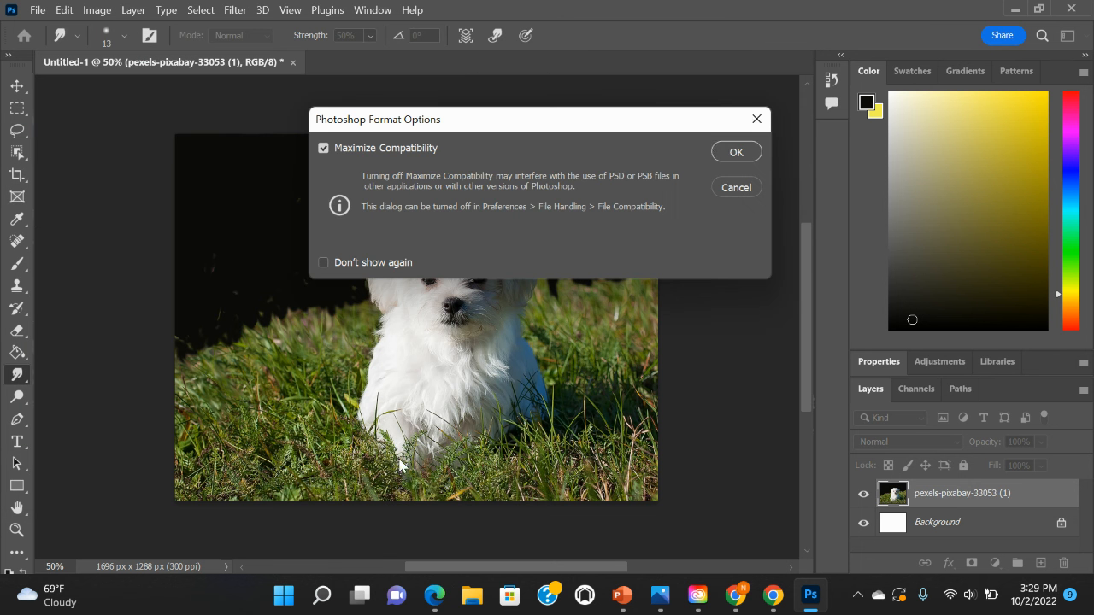
{"action": "left_click", "coordinate": [729, 152]}
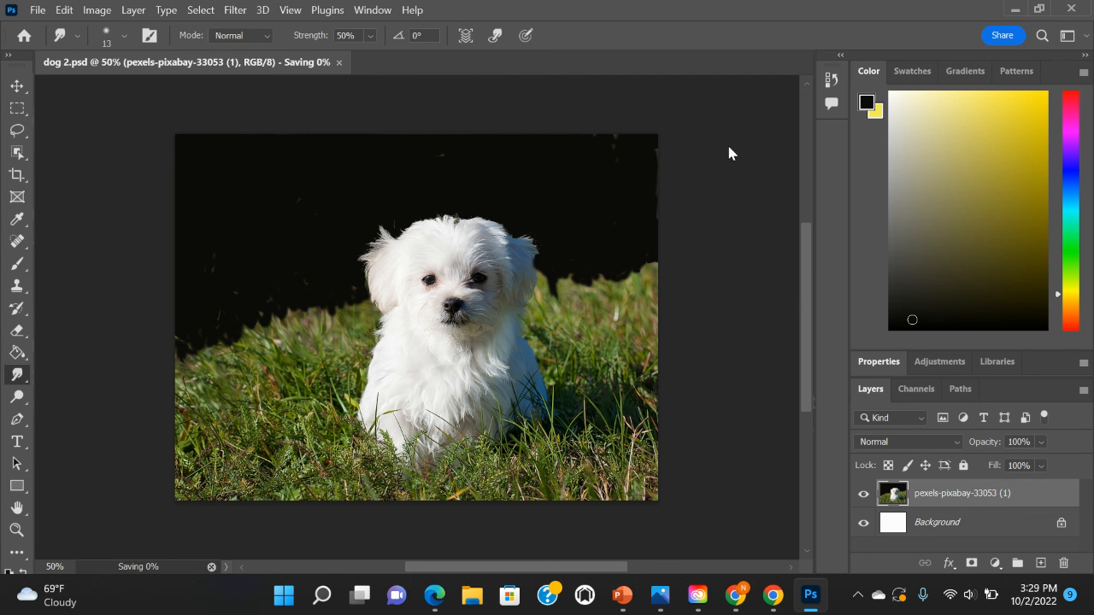